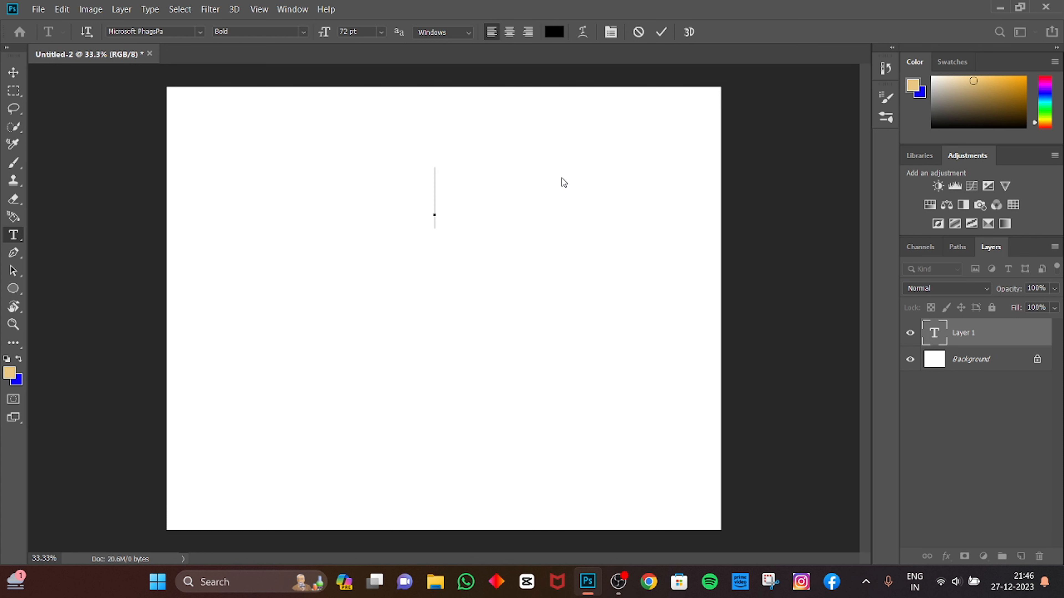
text(f)
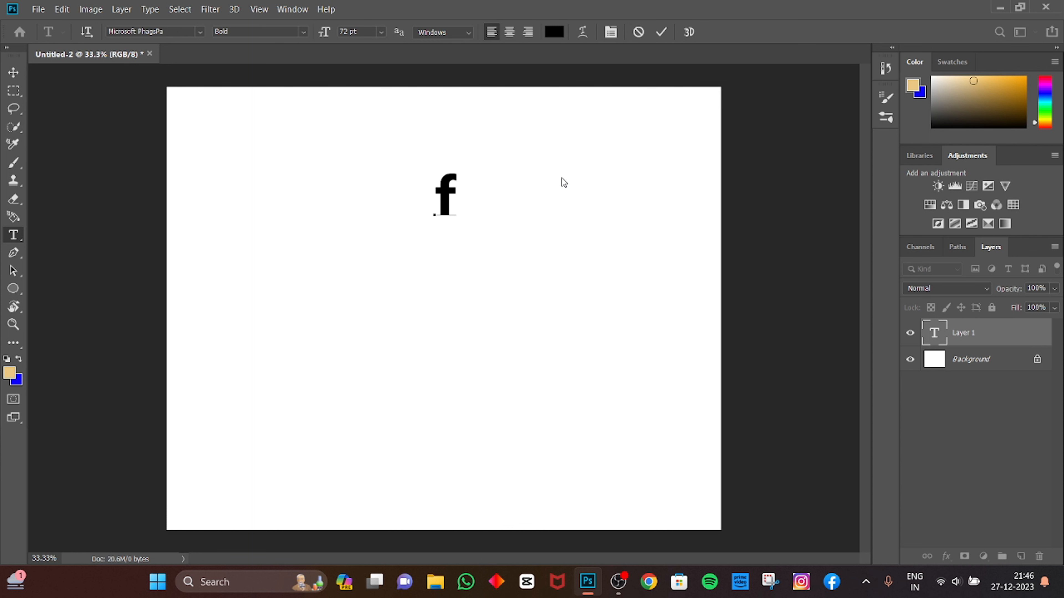
text(avo)
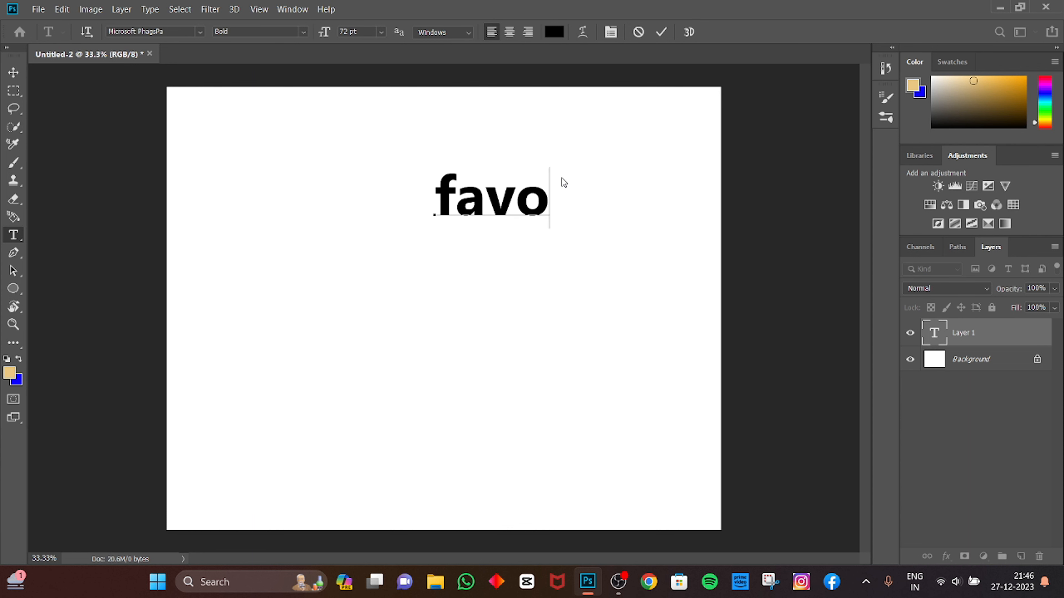
key(BackSpace)
key(BackSpace)
key(BackSpace)
key(BackSpace)
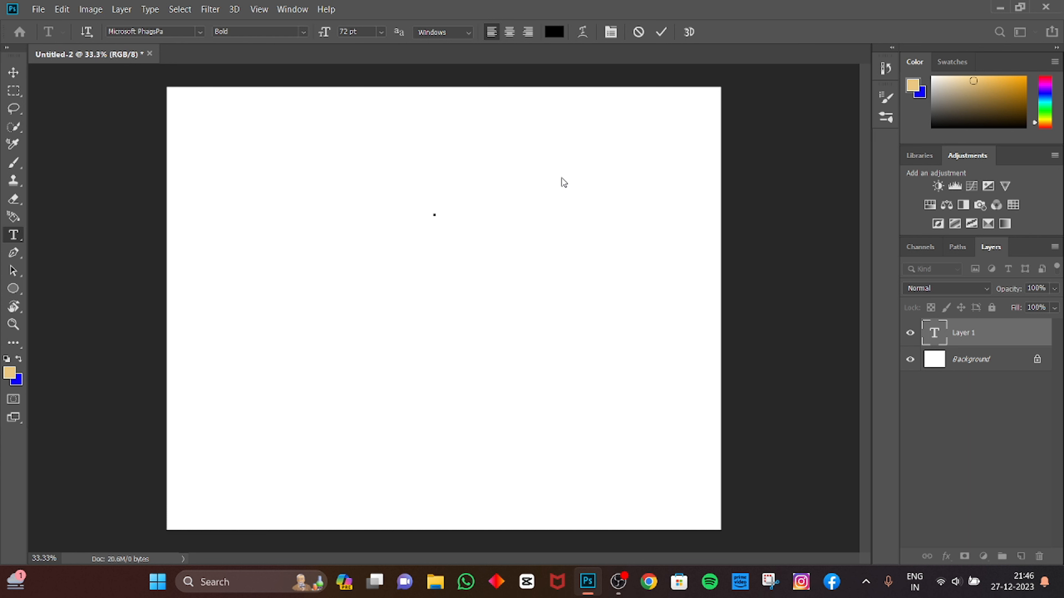
- Enter the word FAVOURITE in capitals as a text layer and commit it
text(FA)
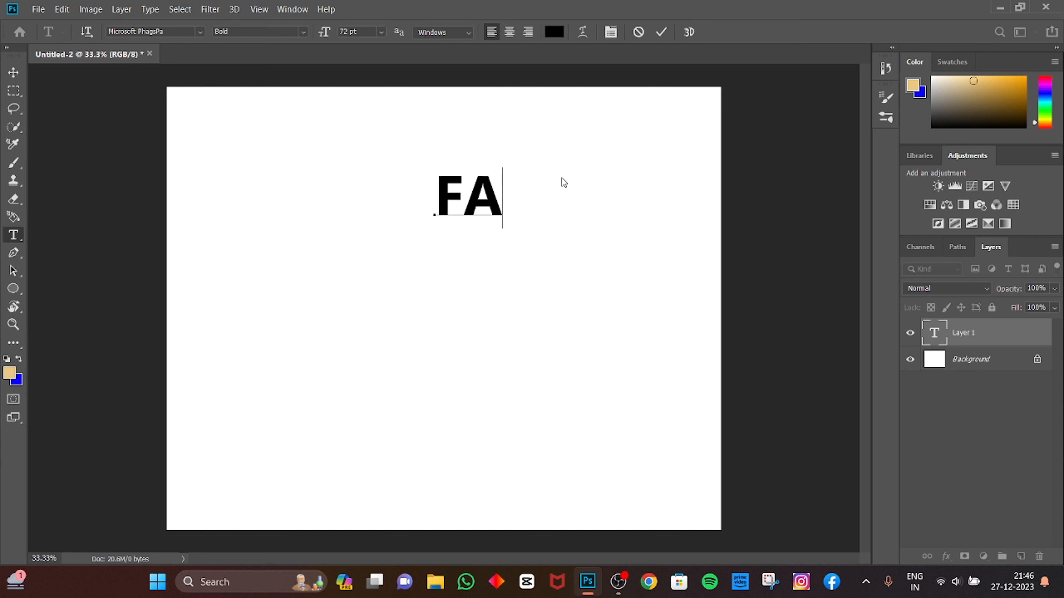
text(VO)
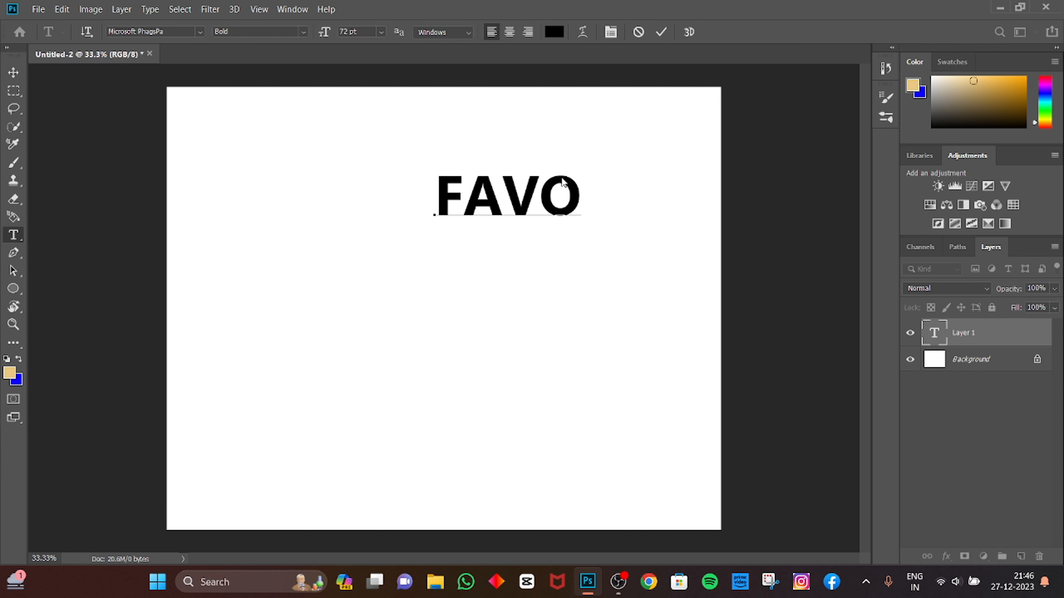
text(UR)
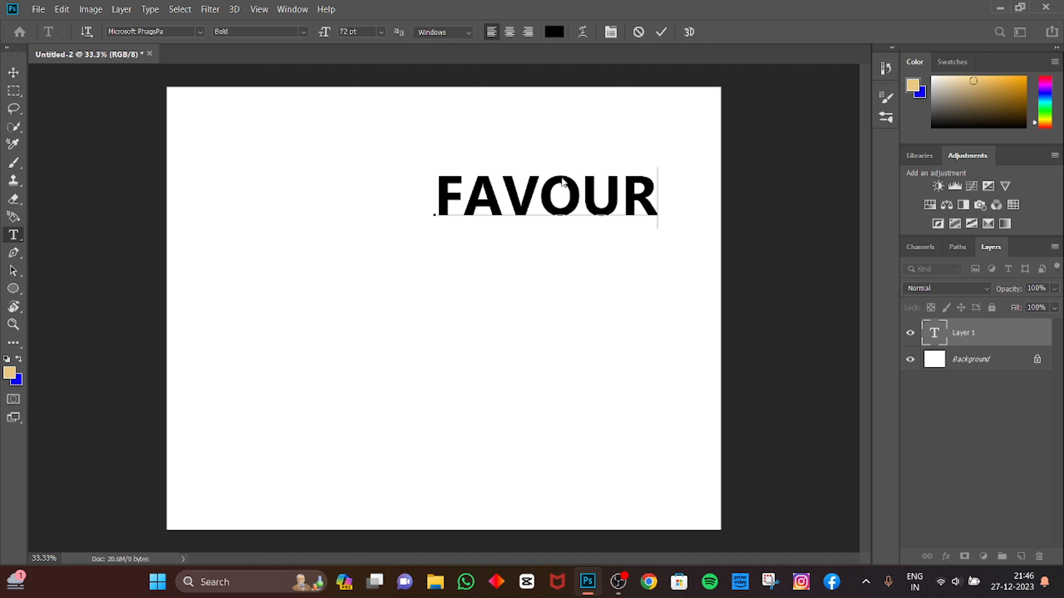
text(I)
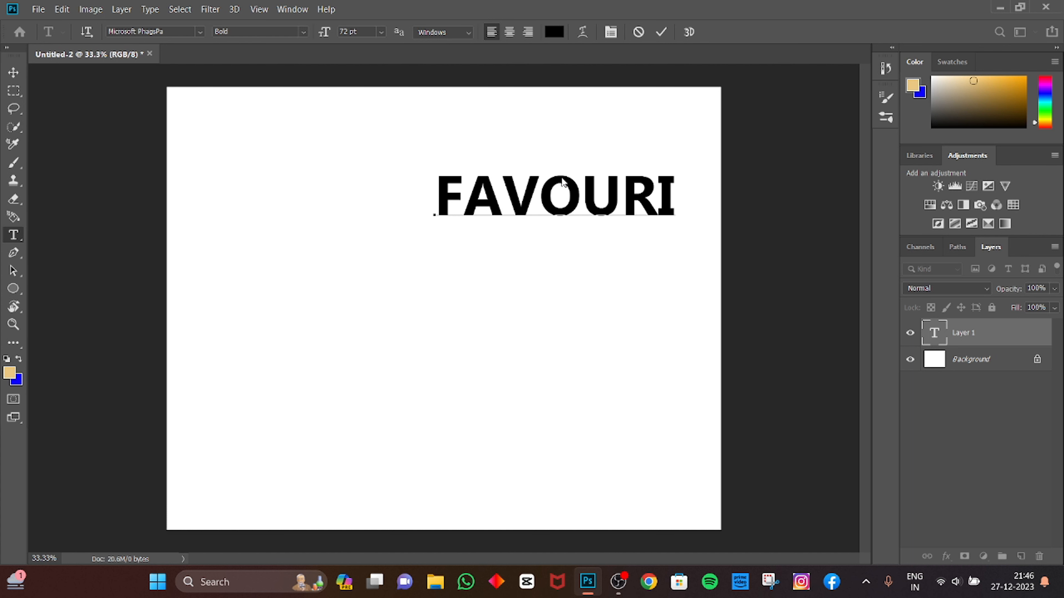
text(T)
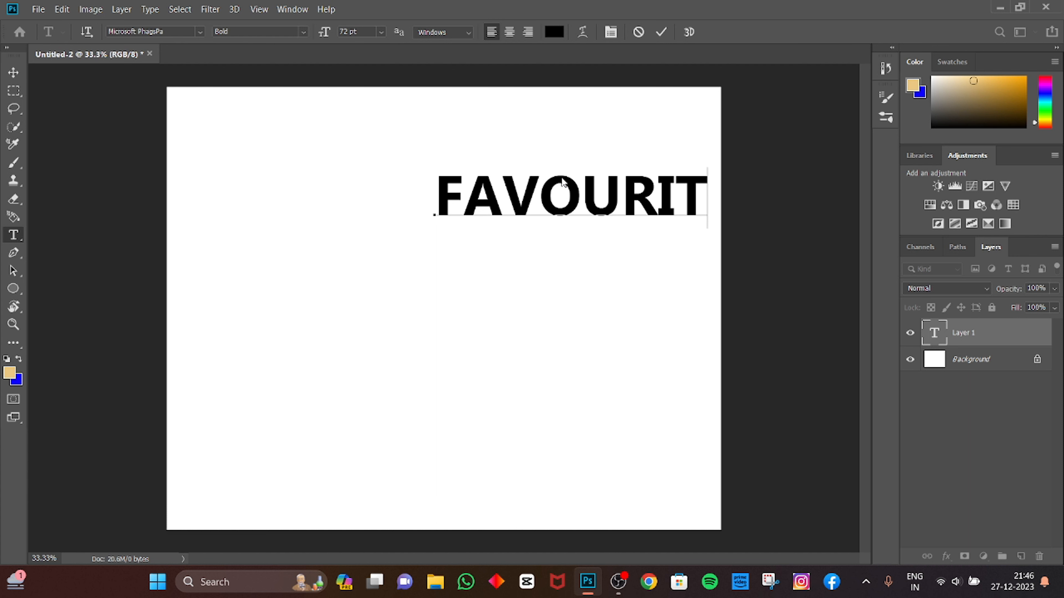
text(E)
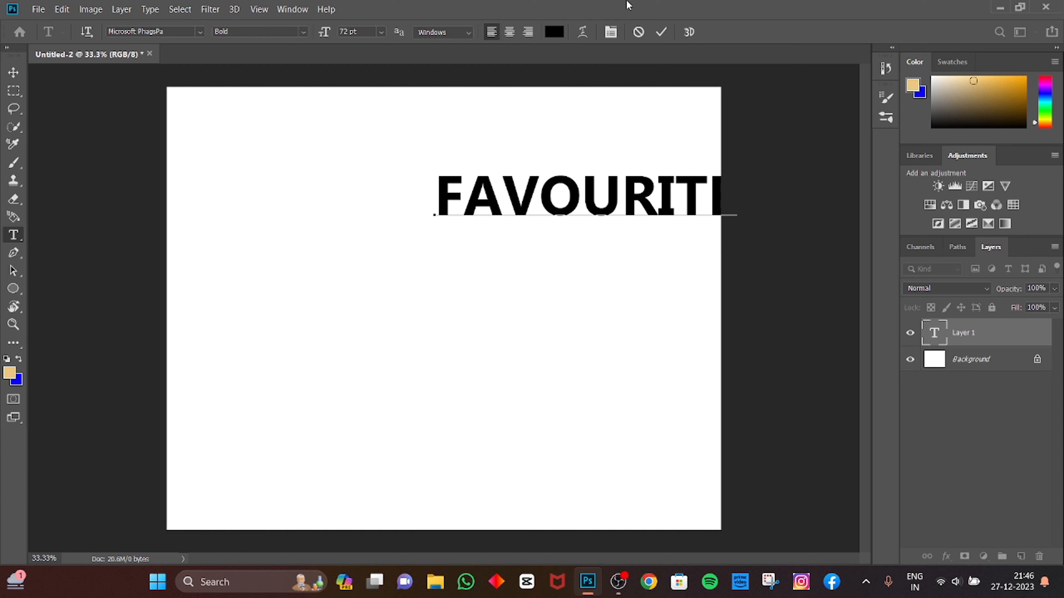
click(661, 33)
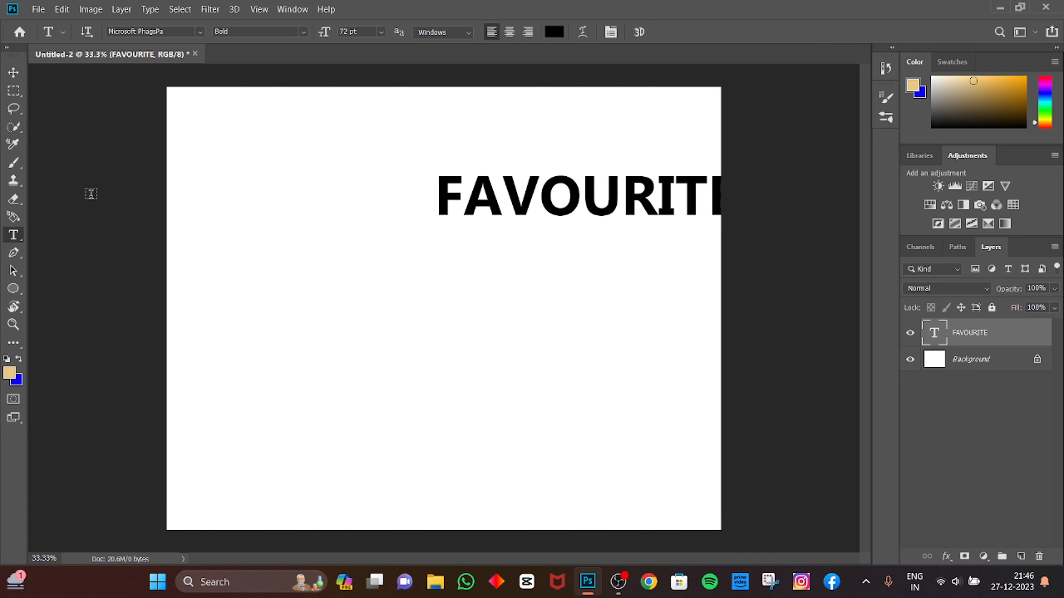
- Move the FAVOURITE text to mid-canvas and stretch it to about 175% width and 306% height, spanning nearly the full canvas width
click(14, 74)
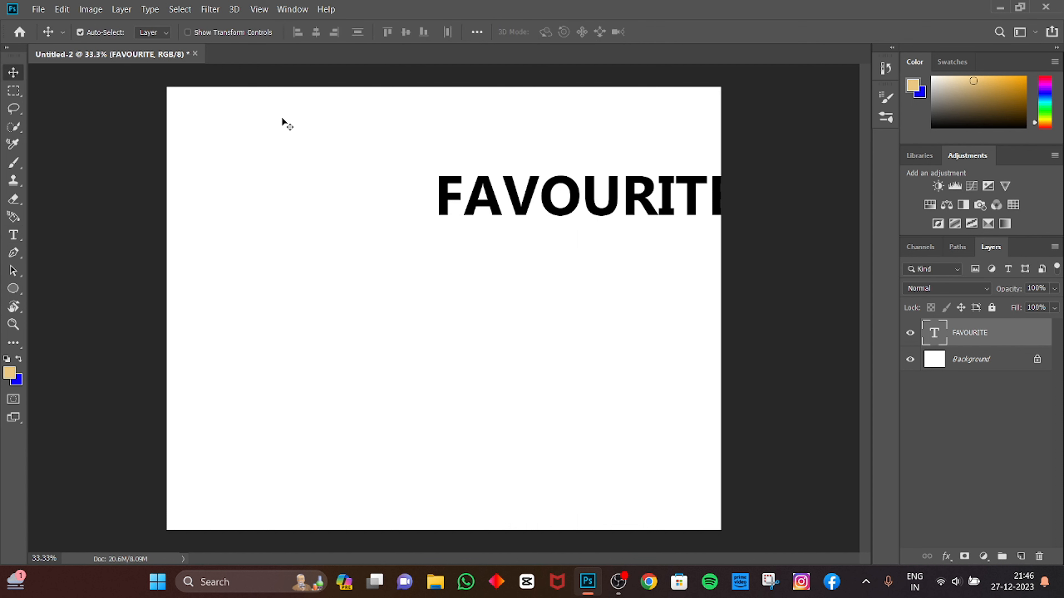
drag(614, 202, 446, 199)
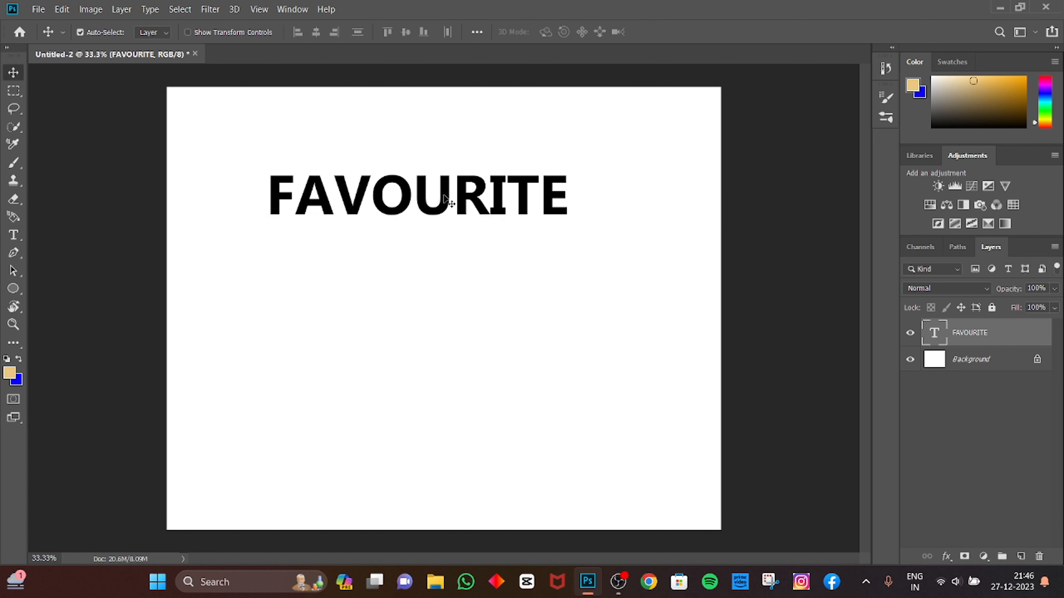
key(ctrl+t)
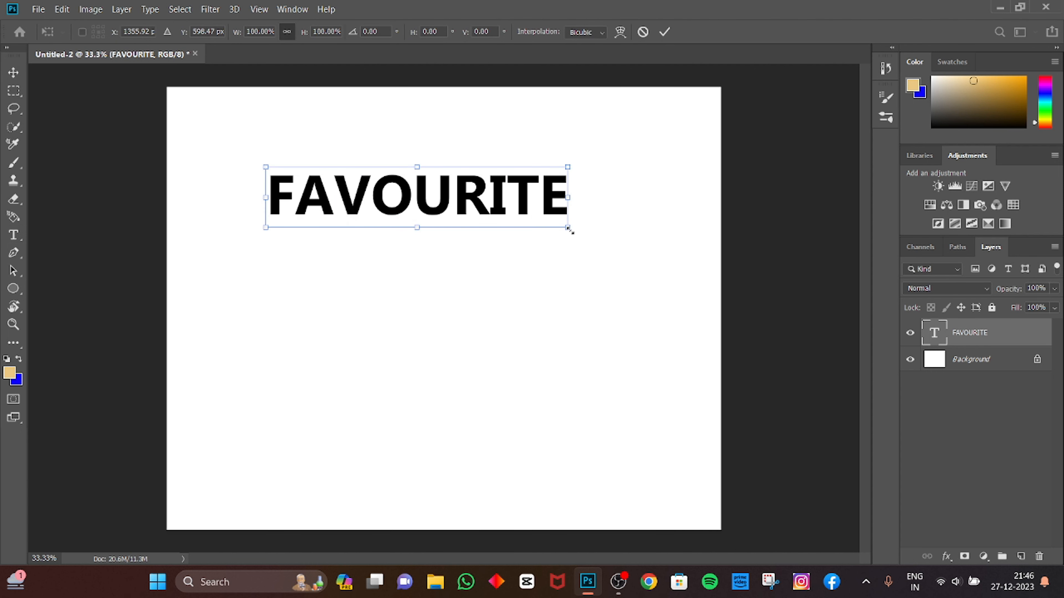
drag(568, 229, 750, 379)
drag(521, 302, 441, 305)
drag(667, 274, 704, 274)
drag(479, 290, 476, 350)
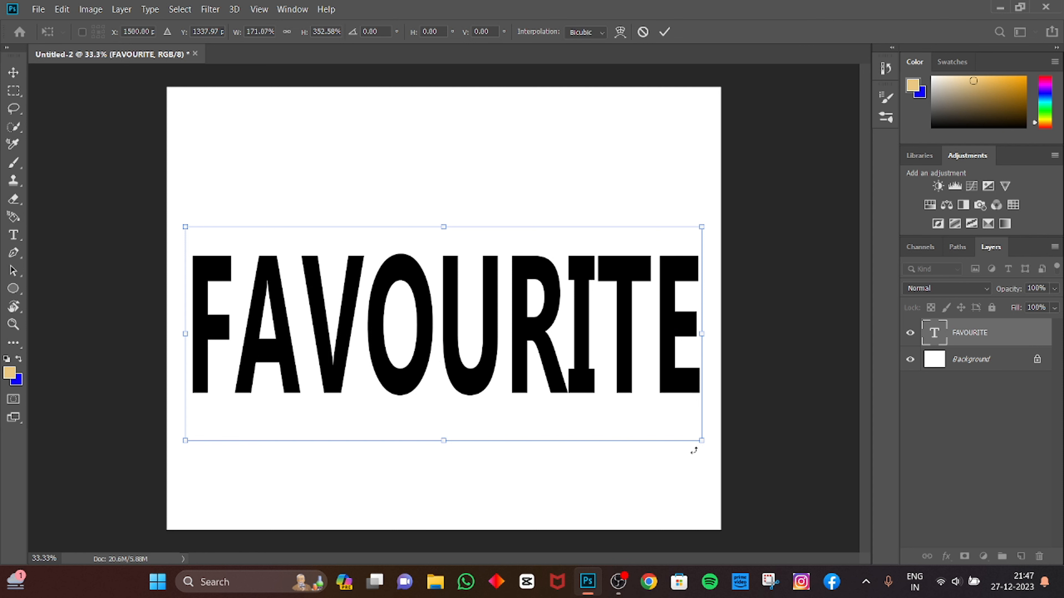
drag(702, 442, 698, 413)
drag(697, 317, 714, 317)
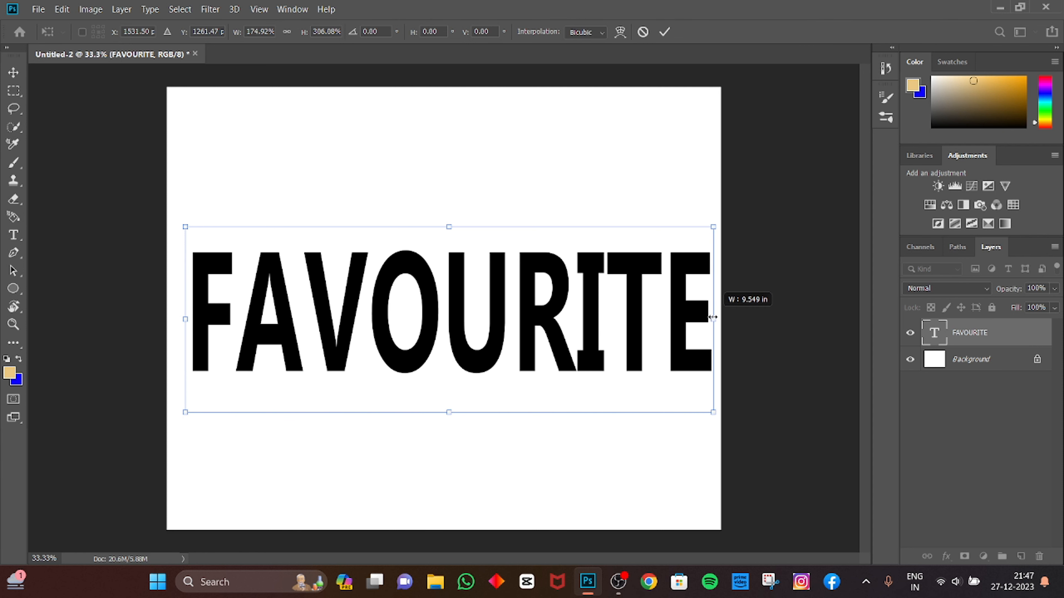
mouse_move(603, 341)
mouse_down()
mouse_move(587, 342)
mouse_move(600, 338)
mouse_up()
key(Return)
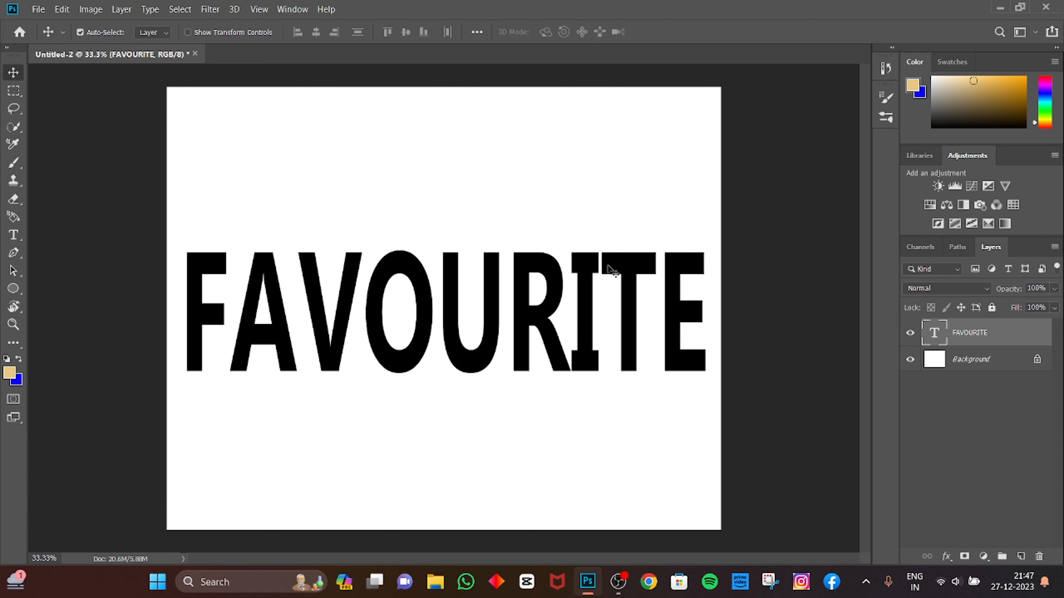
- Select the whole word FAVOURITE, choose the Bold style and set its anti-aliasing to None
key(t)
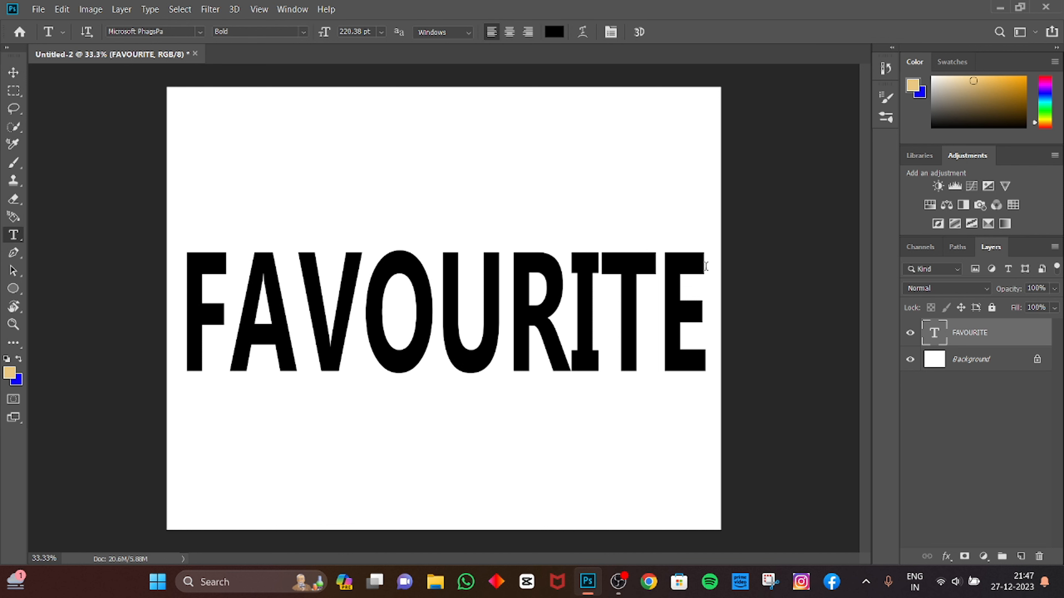
drag(706, 267, 186, 285)
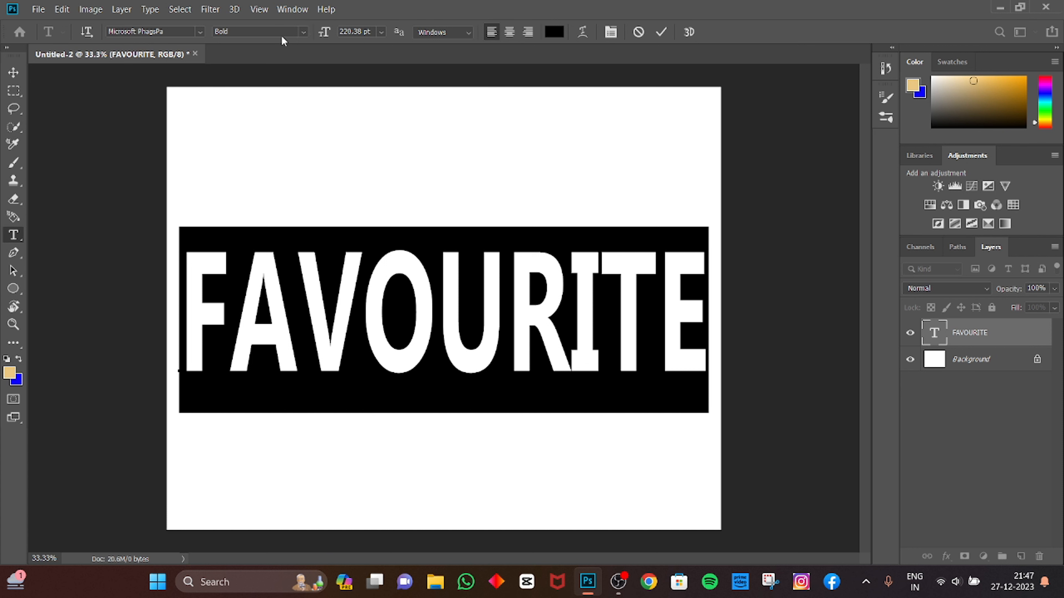
click(305, 32)
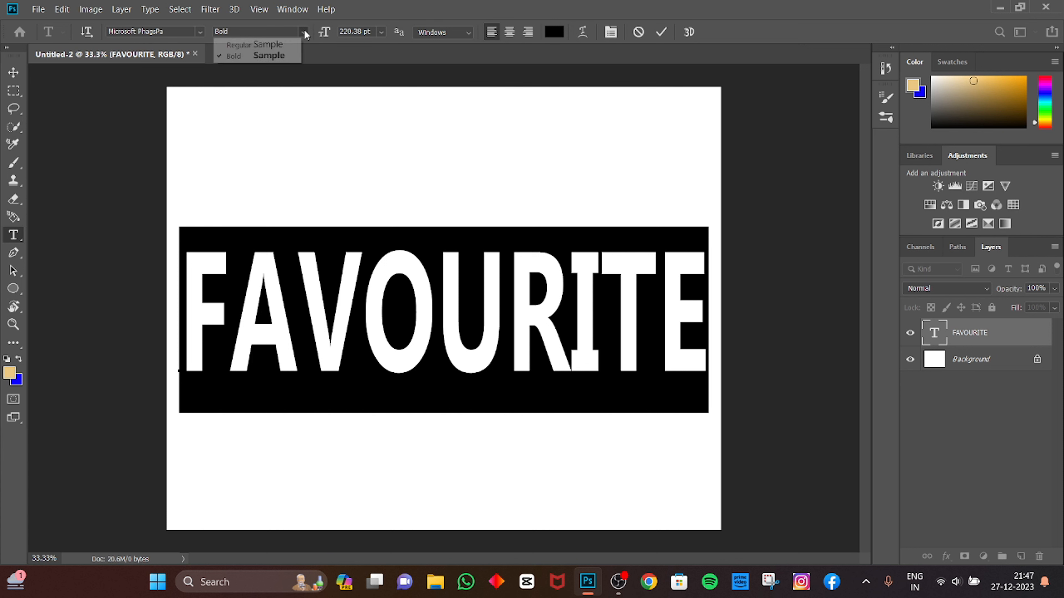
click(283, 57)
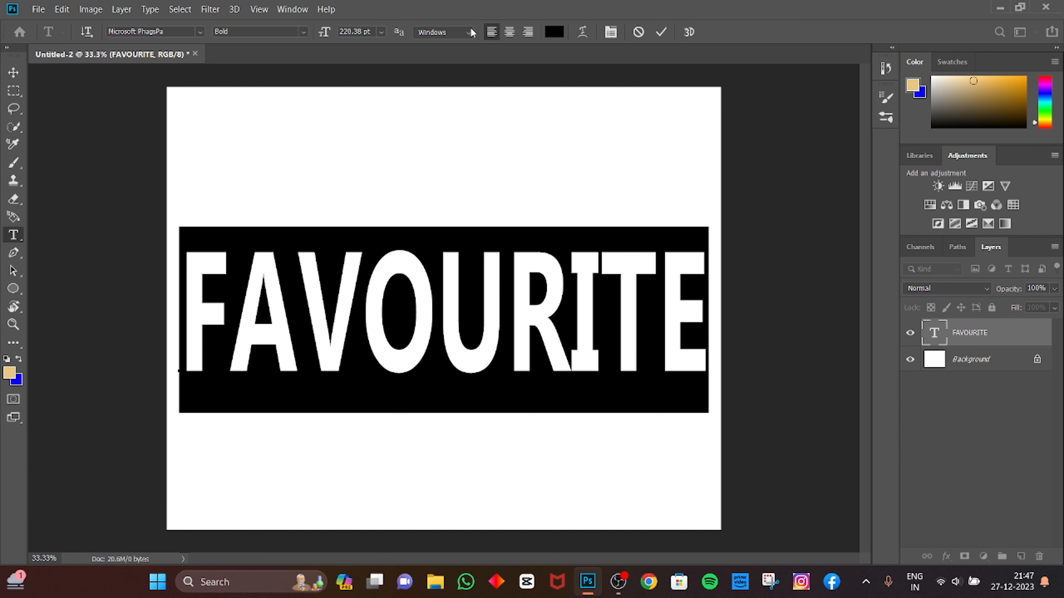
click(449, 32)
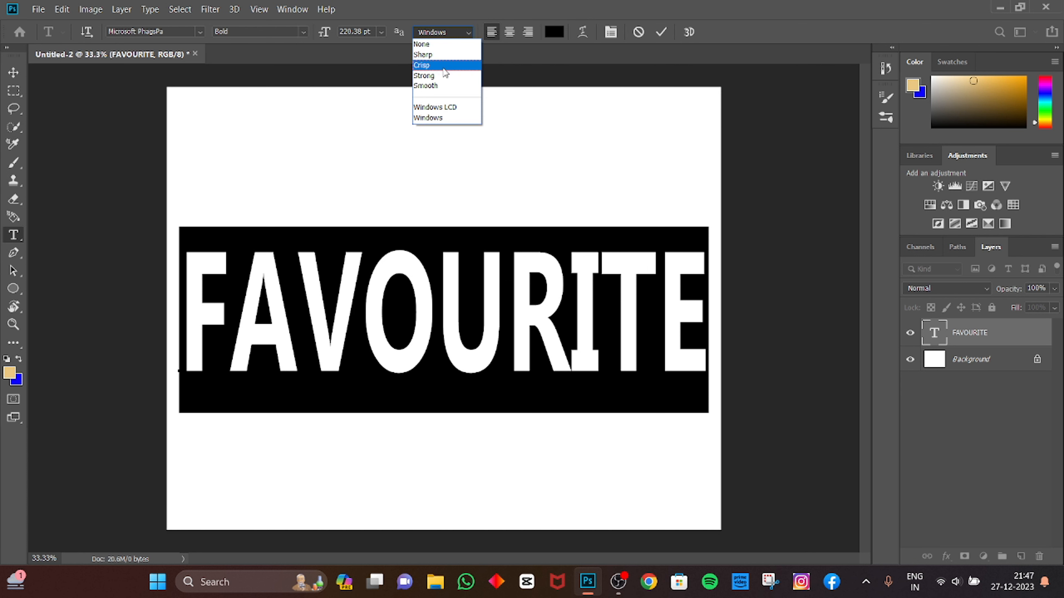
click(439, 49)
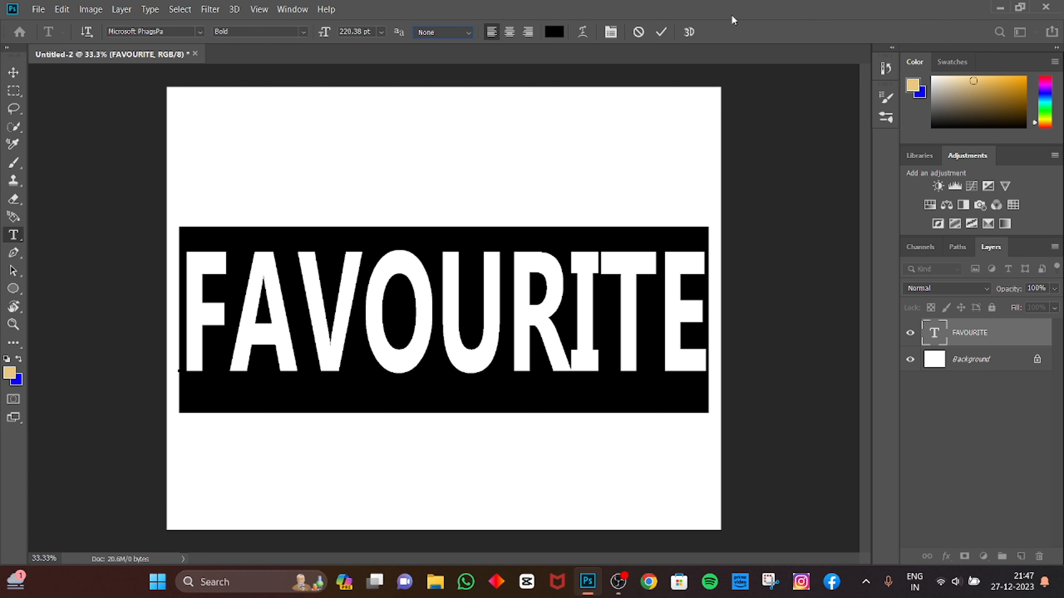
click(661, 32)
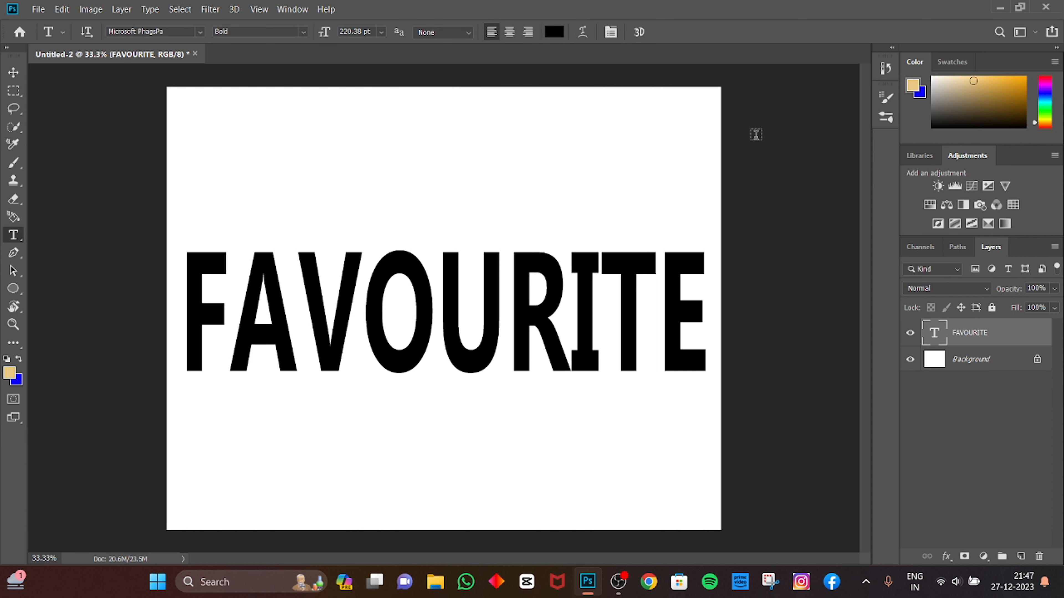
- Duplicate the FAVOURITE text layer and convert the copy to a smart object
drag(1002, 344, 1021, 557)
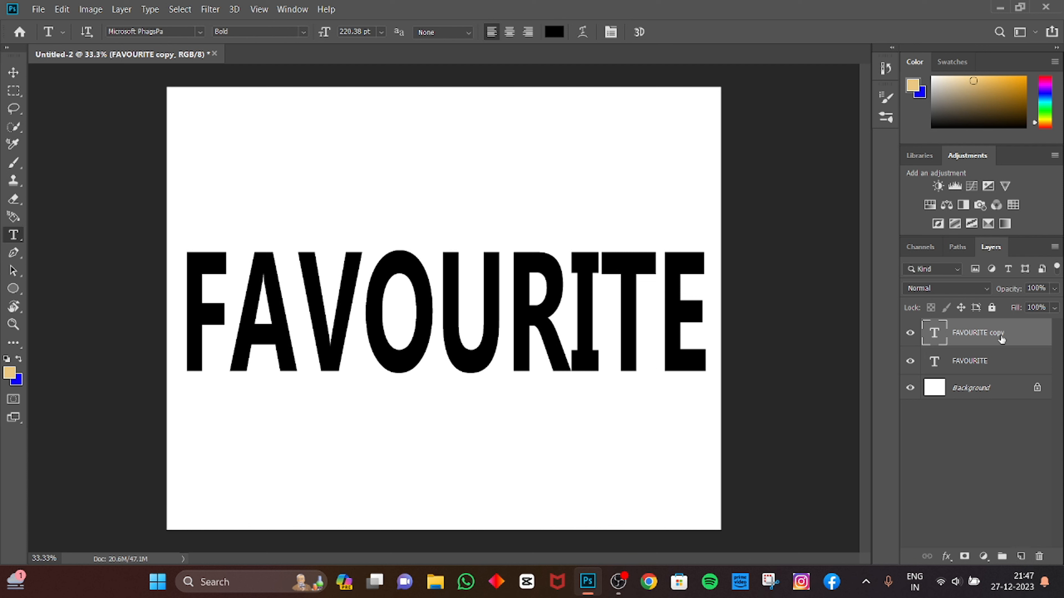
right_click(1020, 334)
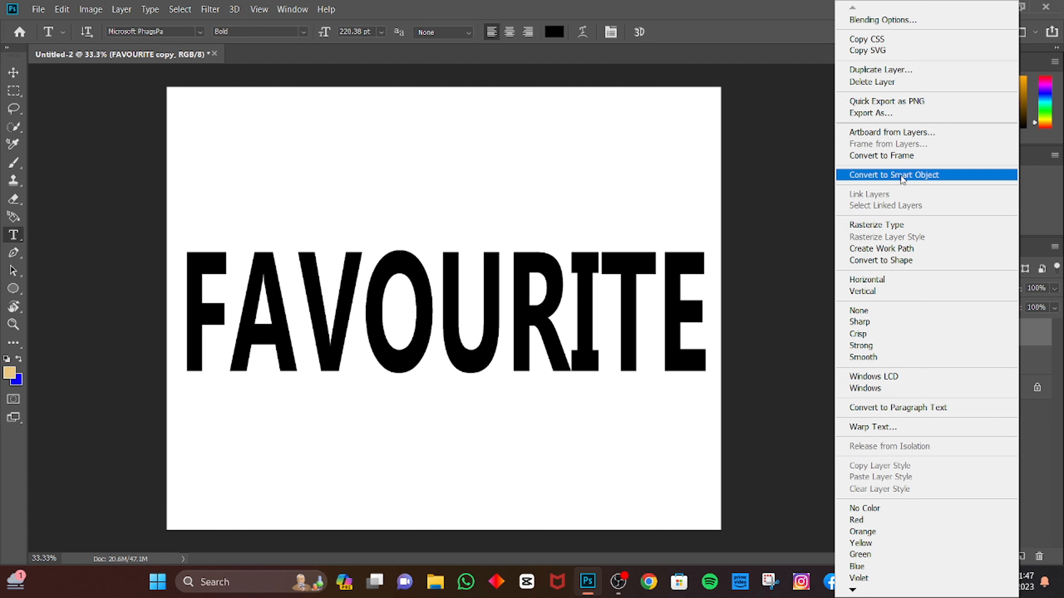
click(924, 176)
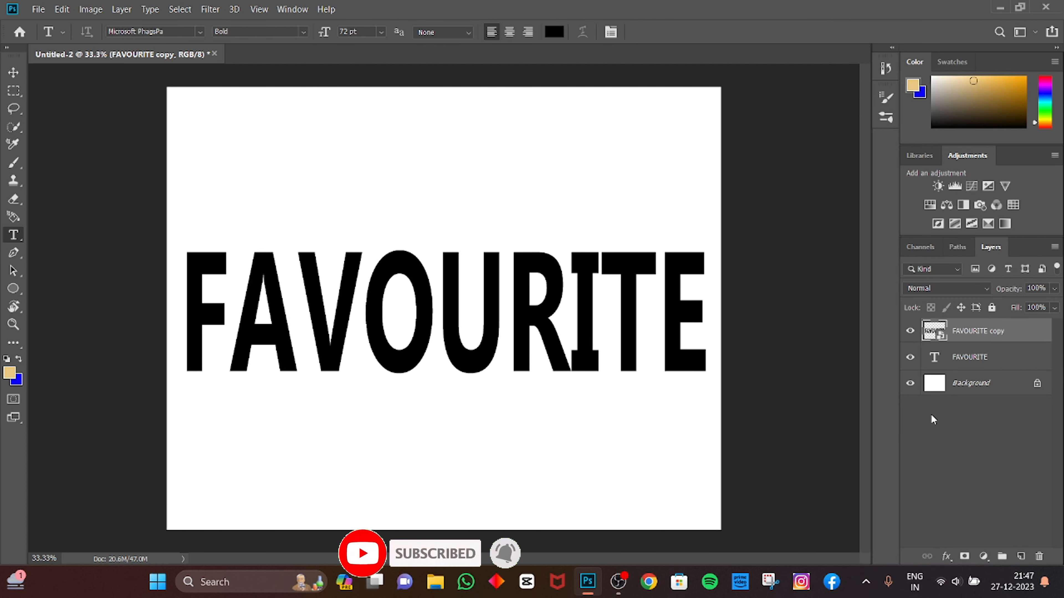
- Rasterize the FAVOURITE copy smart object by attempting to erase on it and accepting the rasterization
key(e)
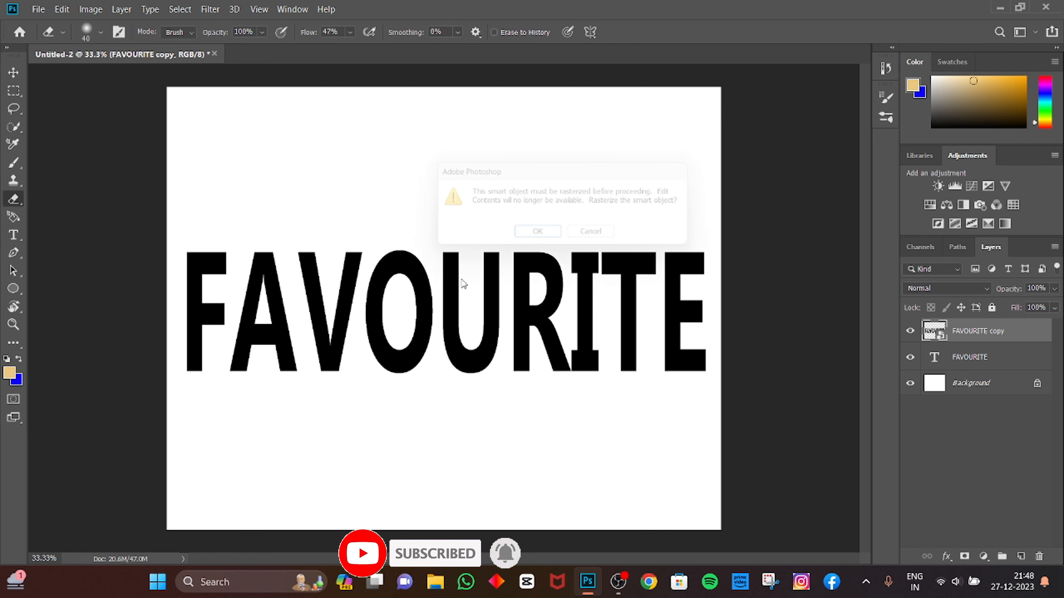
click(464, 284)
click(559, 240)
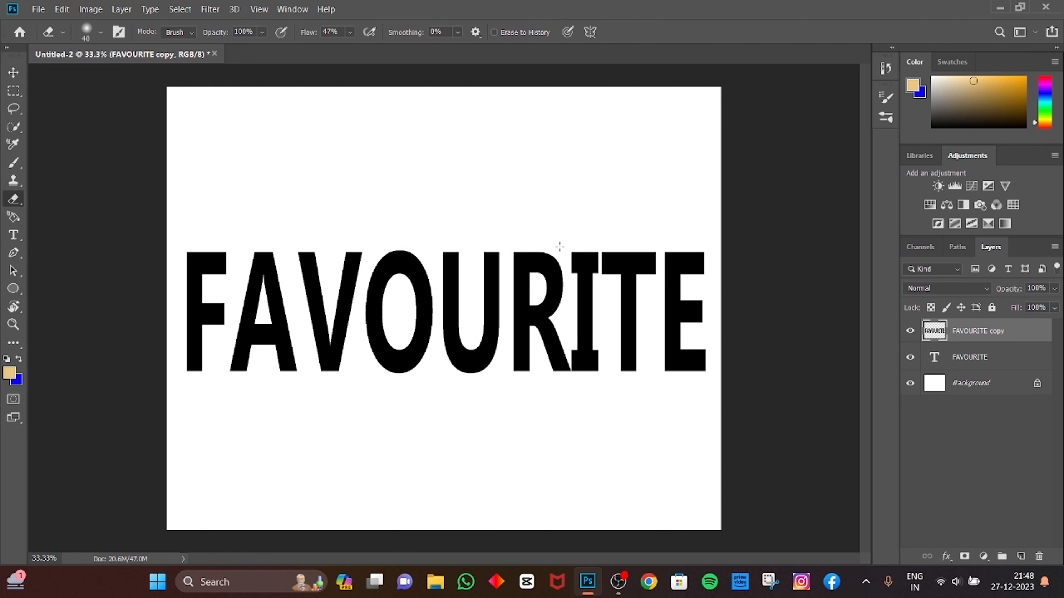
key(v)
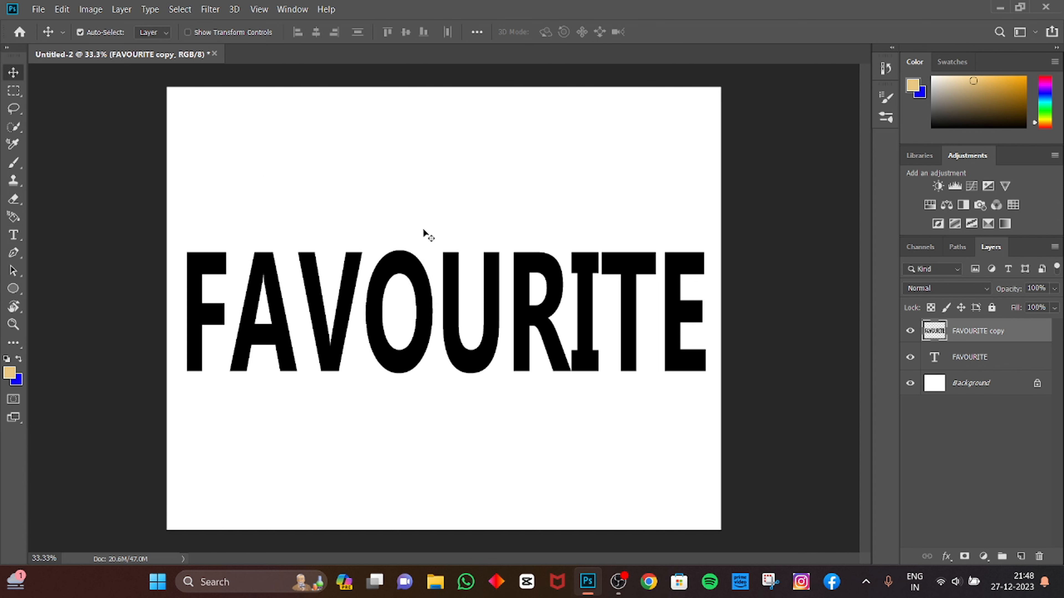
- Load the letter shapes of the FAVOURITE copy layer as a selection with the Lasso tool active
key(l)
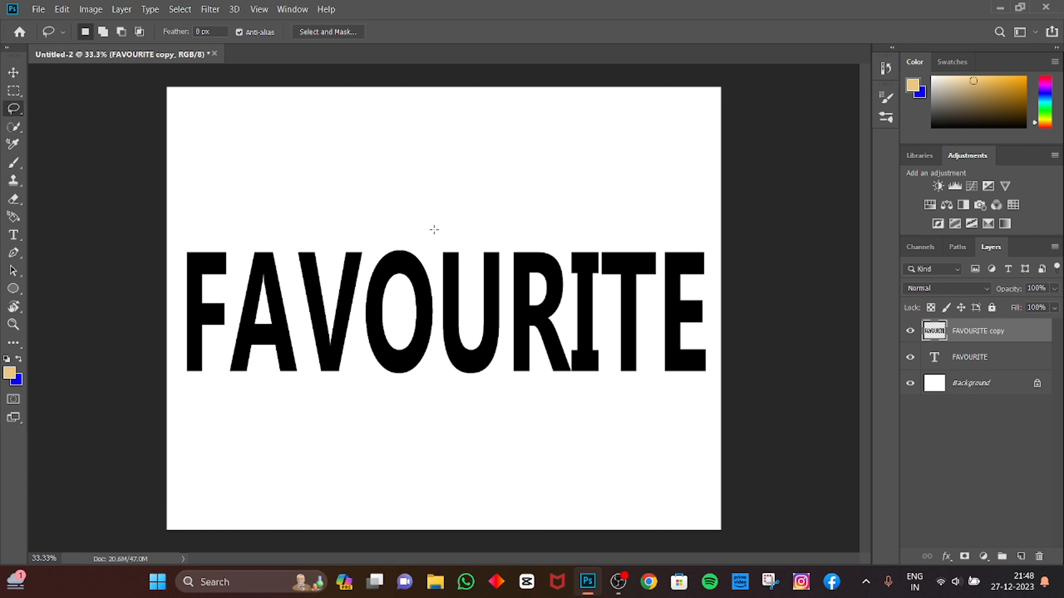
right_click(434, 229)
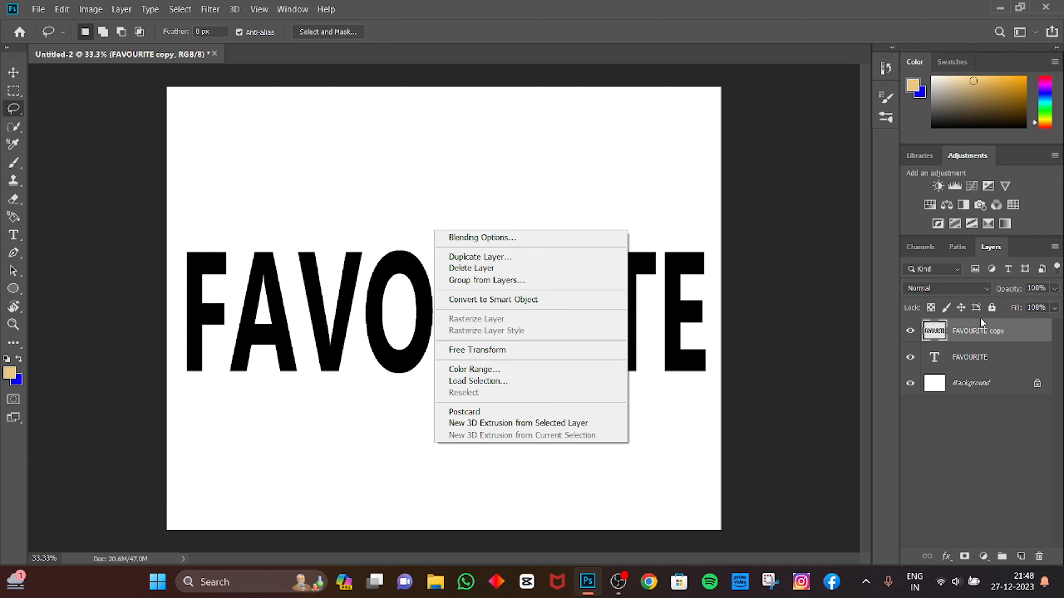
click(983, 332)
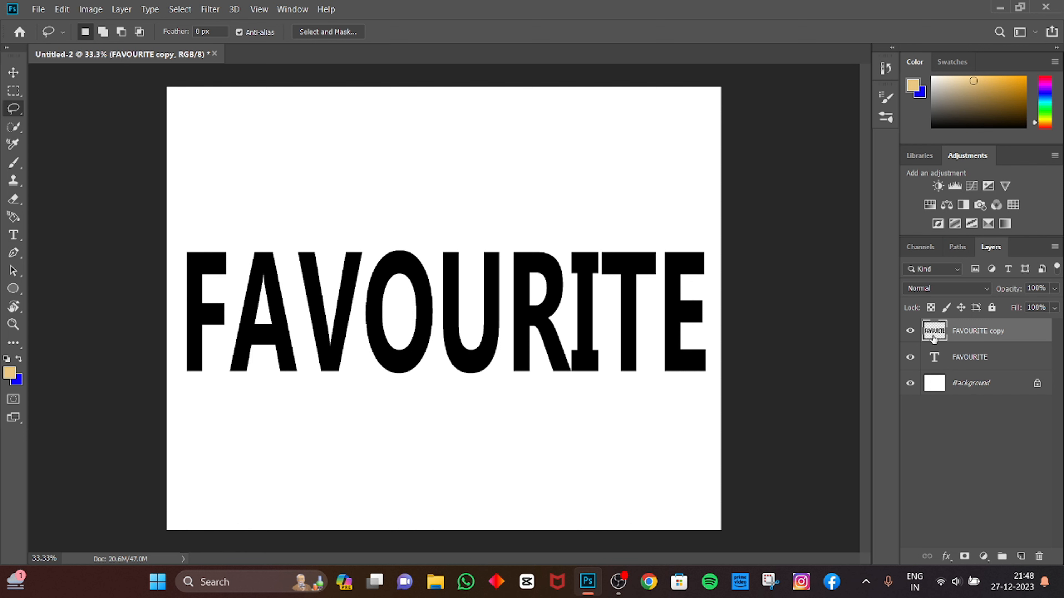
ctrl+click(934, 335)
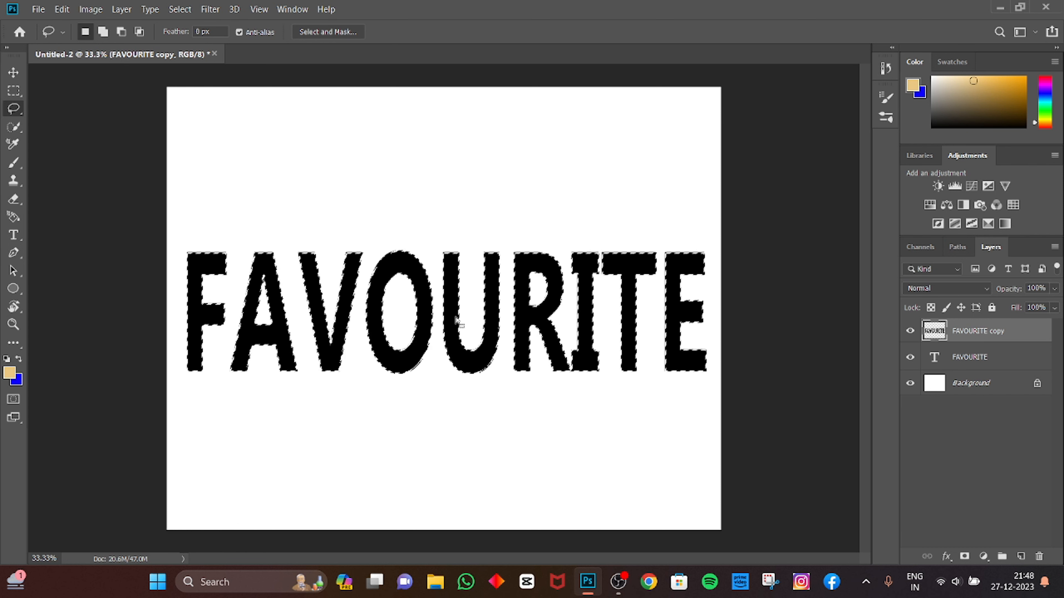
- Convert the letter selection into a work path with a tolerance of 2 pixels
right_click(424, 248)
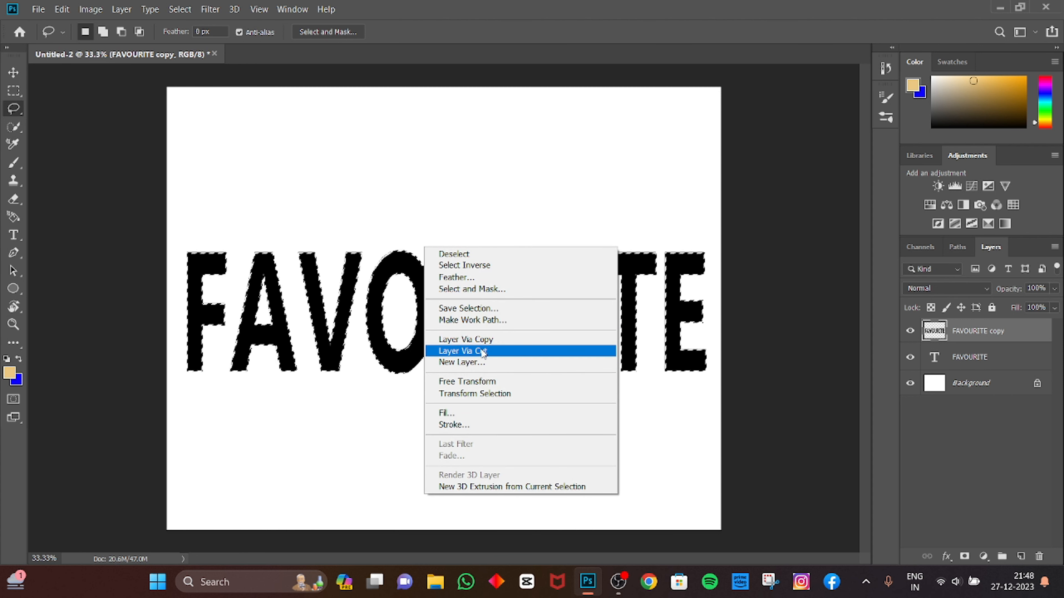
click(503, 321)
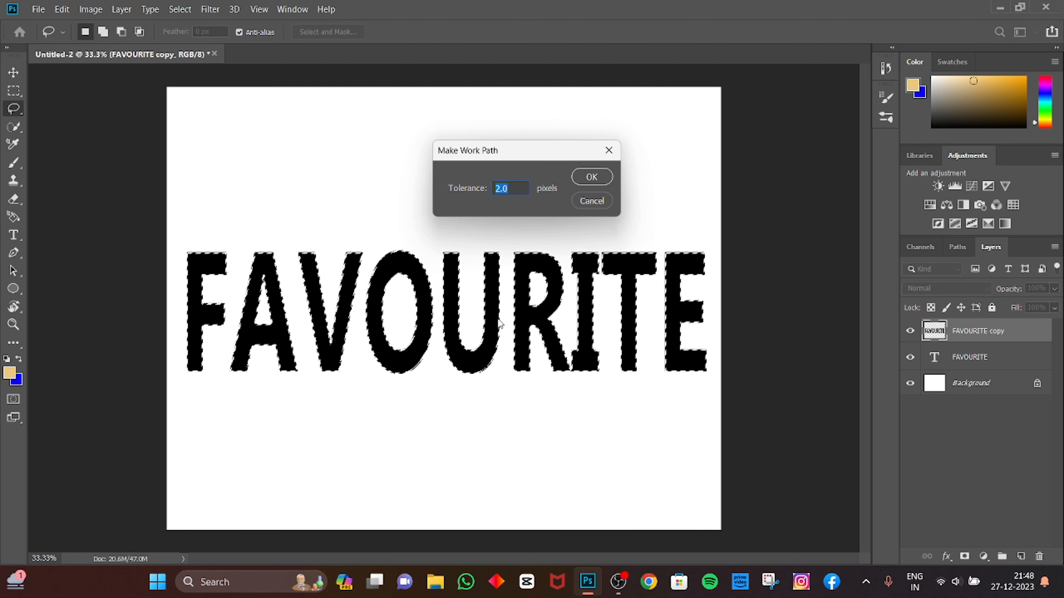
key(BackSpace)
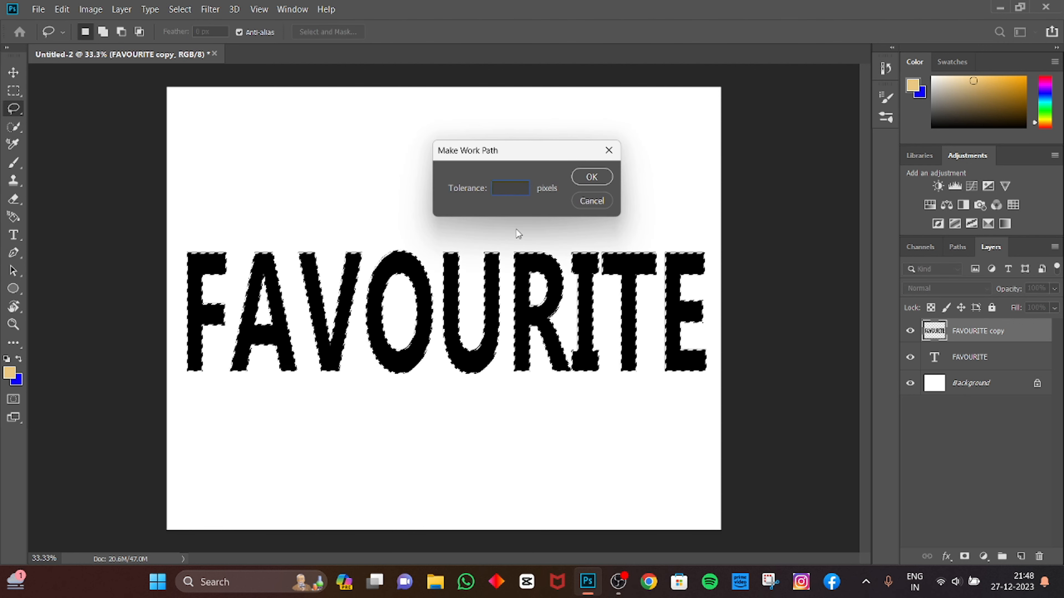
text(2)
click(591, 177)
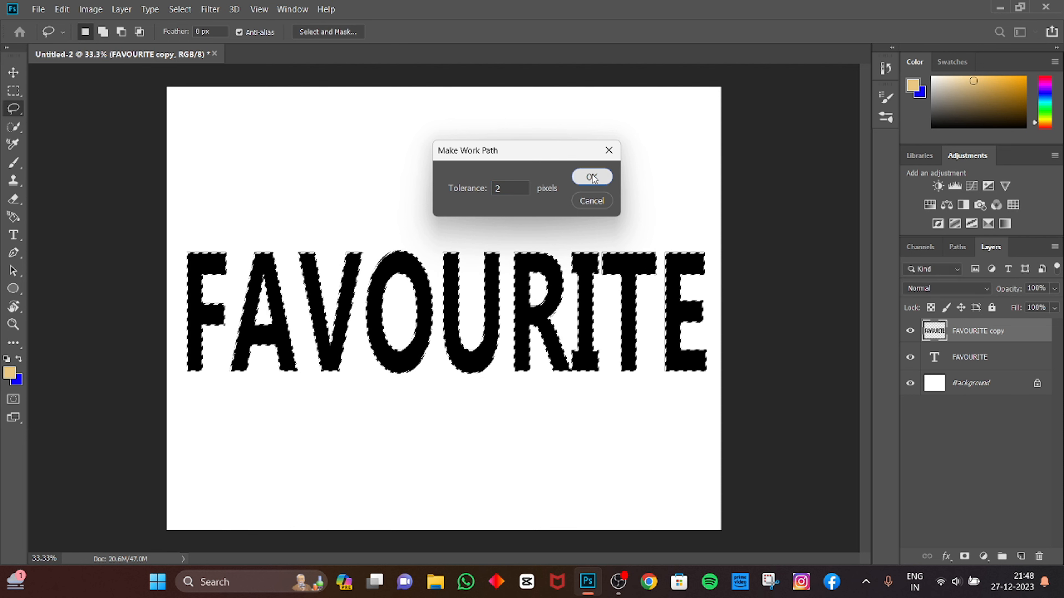
- Start the Flame render filter on the letter path, accept the path-length warning and set the flame length to 136
click(211, 10)
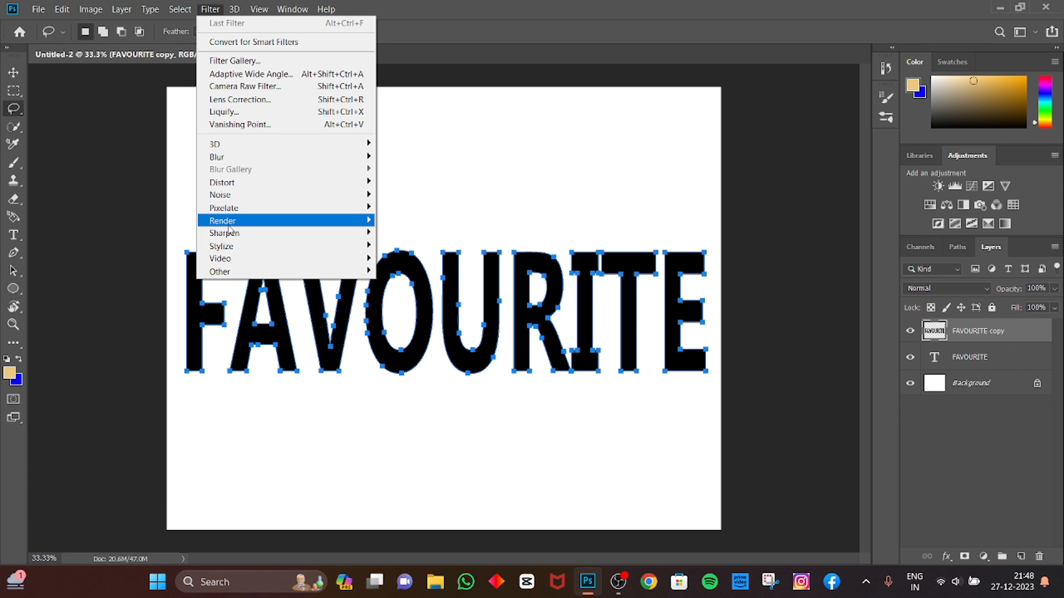
mouse_move(239, 225)
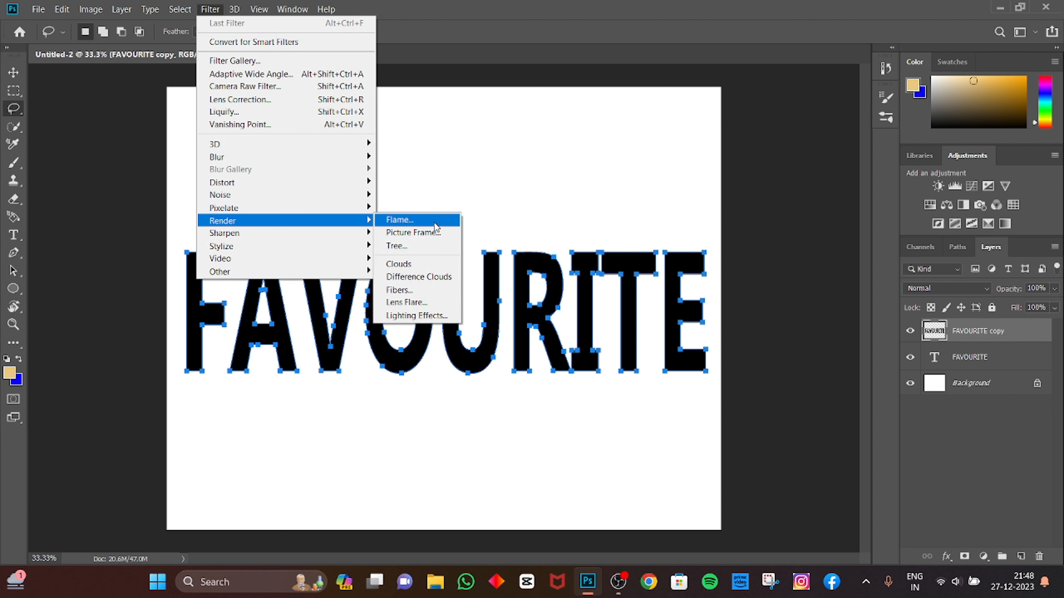
click(435, 227)
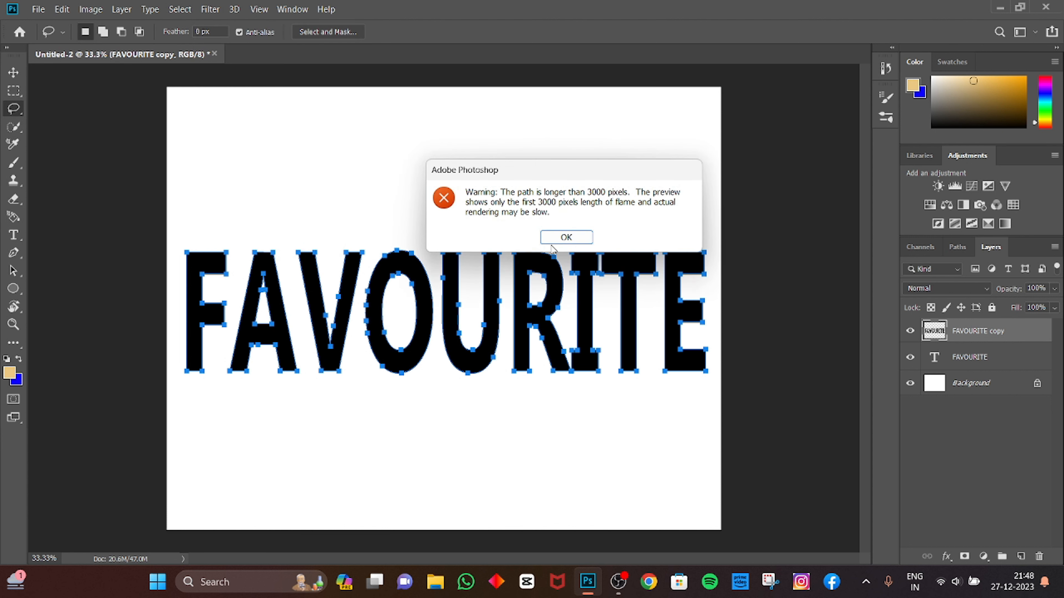
click(561, 238)
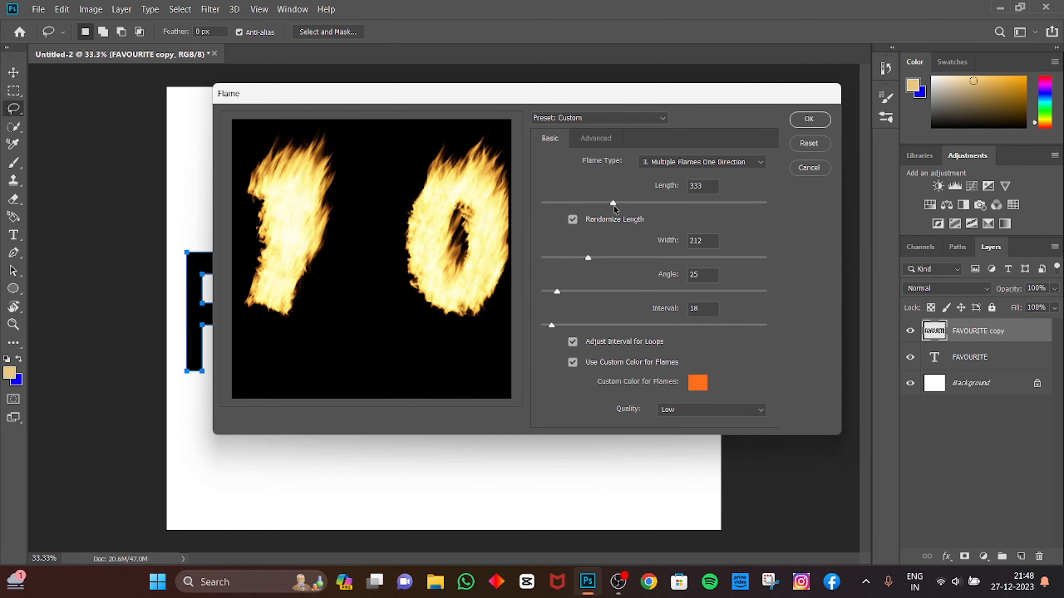
drag(613, 203, 586, 203)
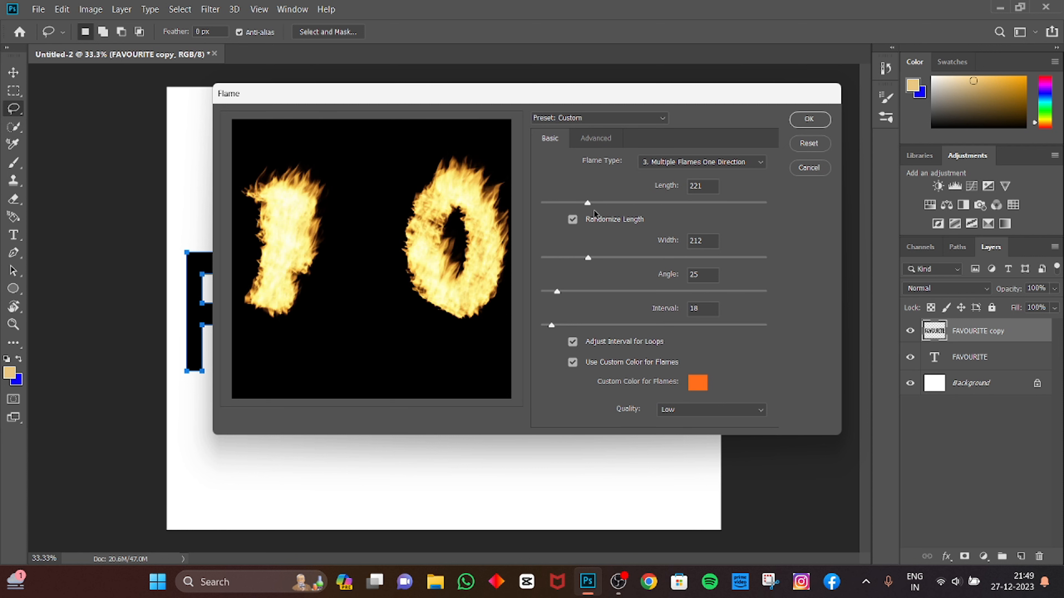
drag(579, 204, 570, 204)
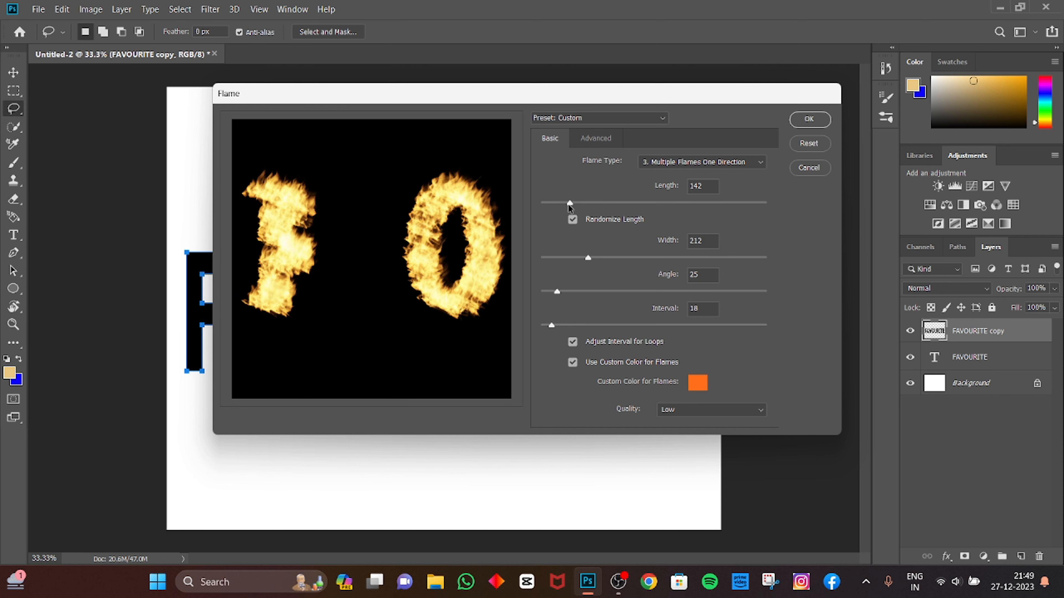
mouse_move(569, 204)
mouse_down()
mouse_move(558, 203)
mouse_move(568, 204)
mouse_up()
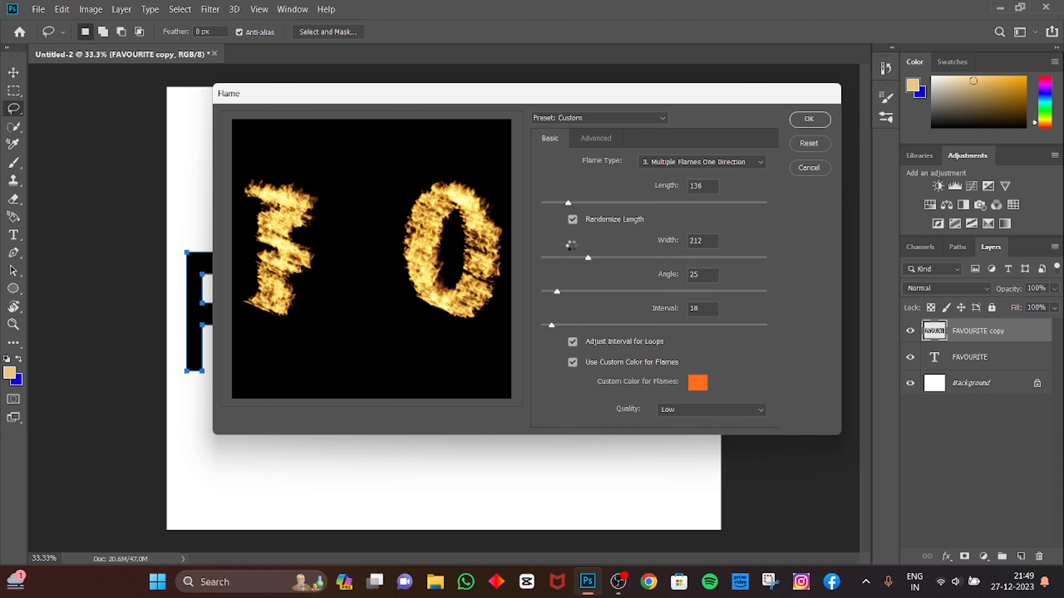
- Set the flame width to 147, render the flames on the FAVOURITE copy and inspect the burning letters
drag(590, 259, 573, 259)
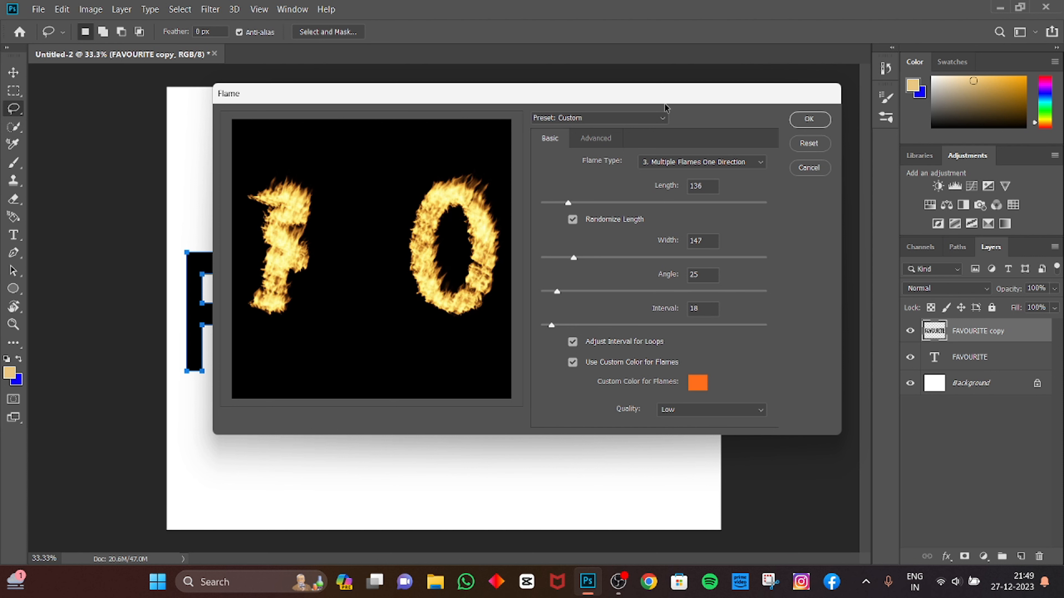
click(807, 121)
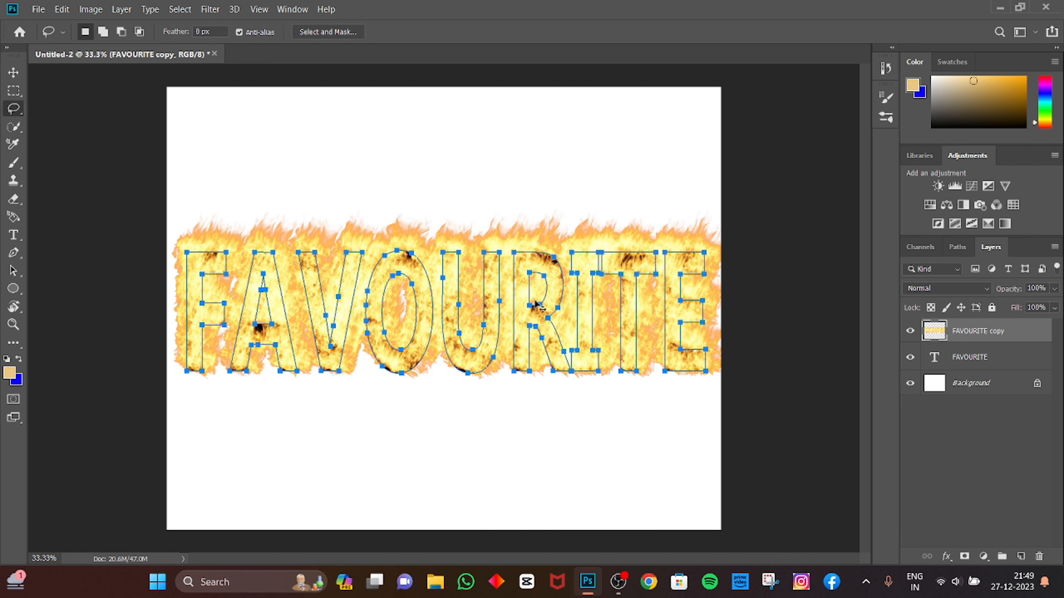
key(ctrl+plus)
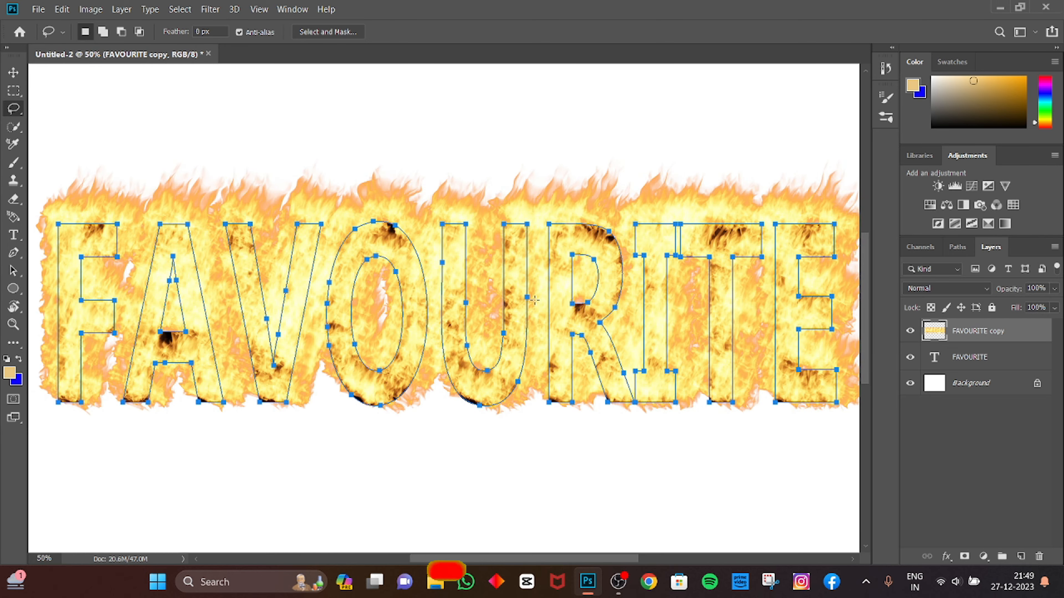
scroll(497, 294, down, 2)
scroll(441, 310, down, 1)
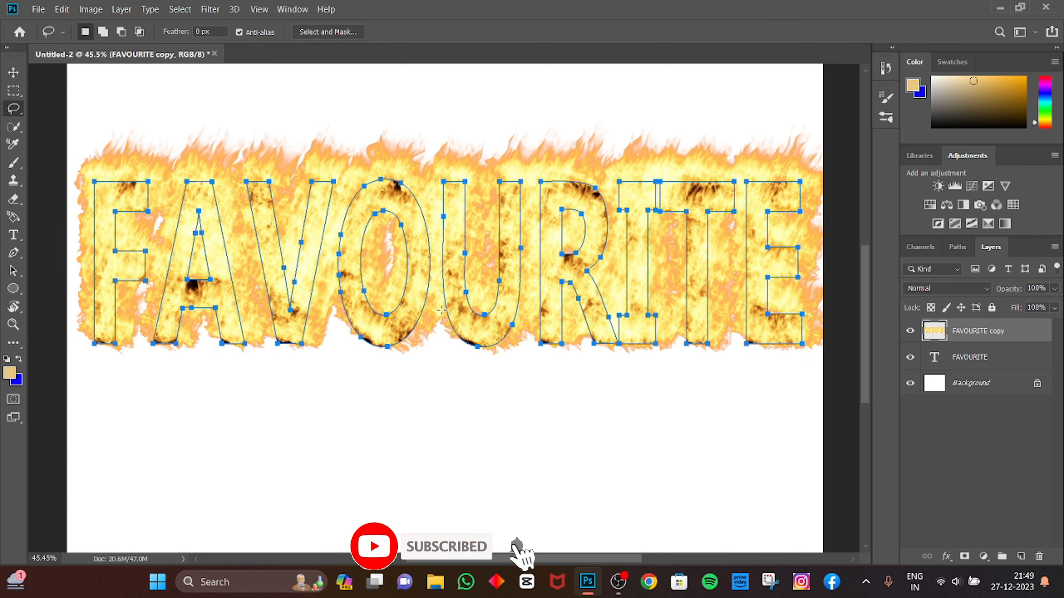
scroll(441, 310, down, 3)
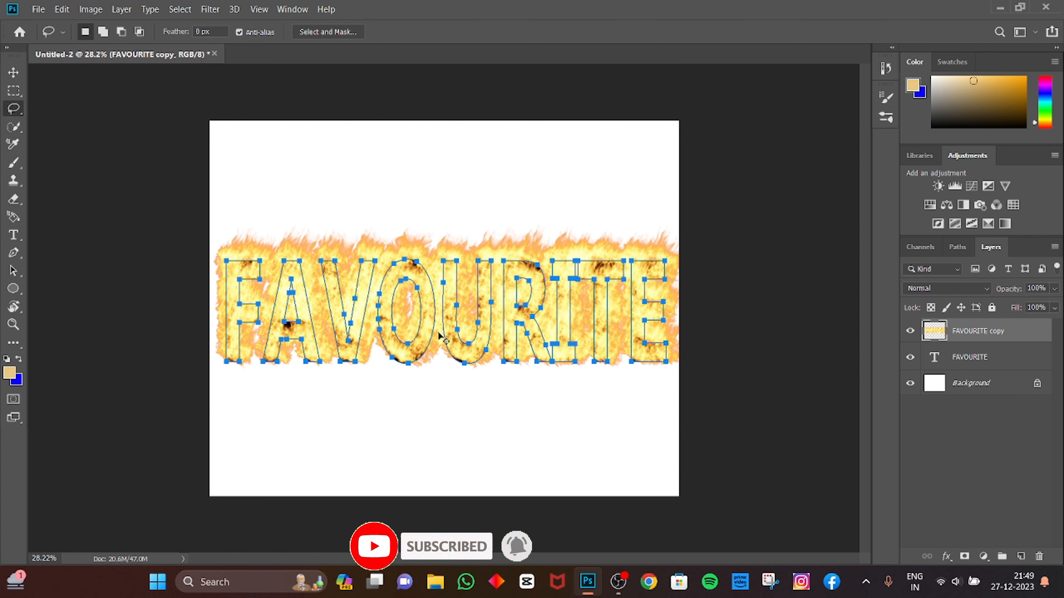
scroll(439, 333, up, 1)
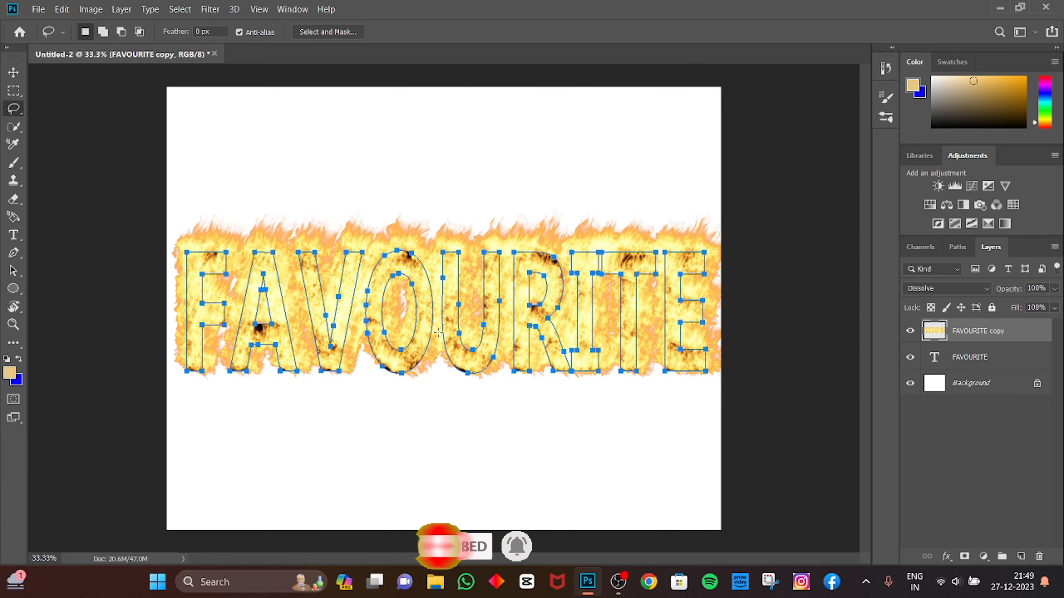
- Switch the FAVOURITE copy to Dissolve blending, turn its path into a selection and deselect it
key(shift+alt+i)
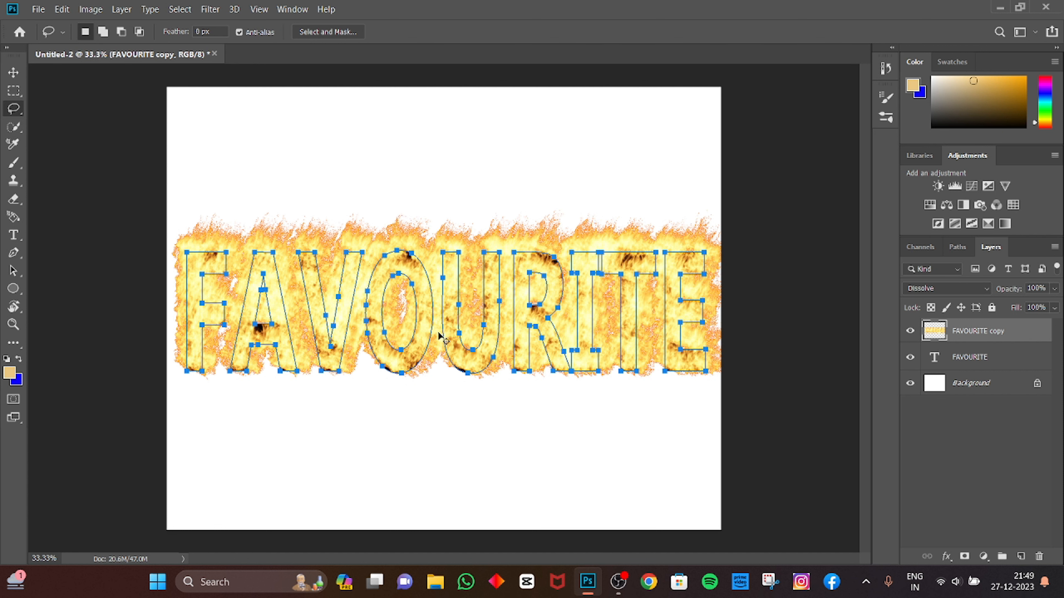
key(ctrl+Return)
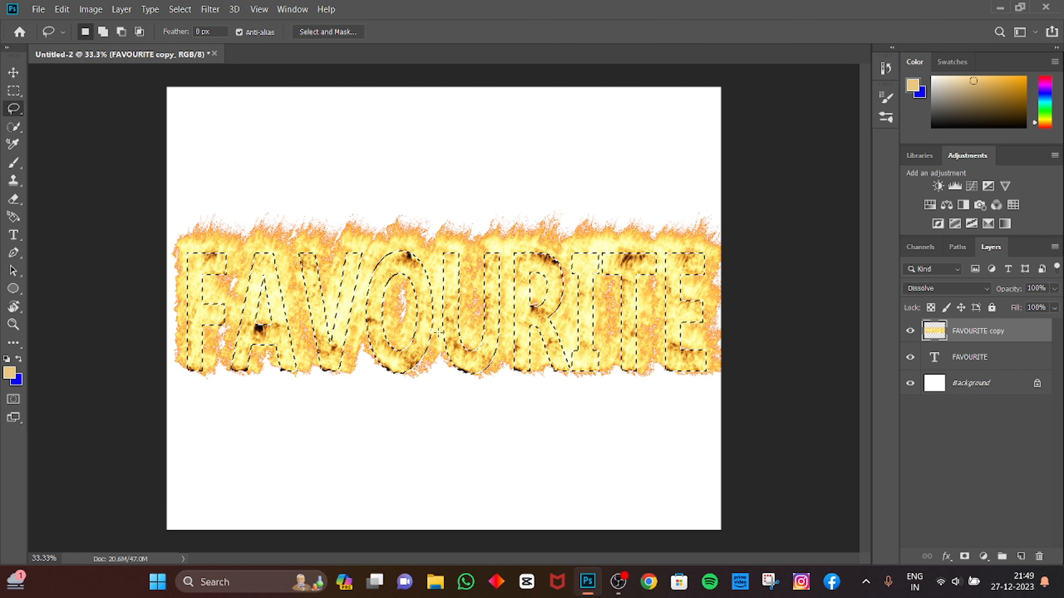
key(ctrl+d)
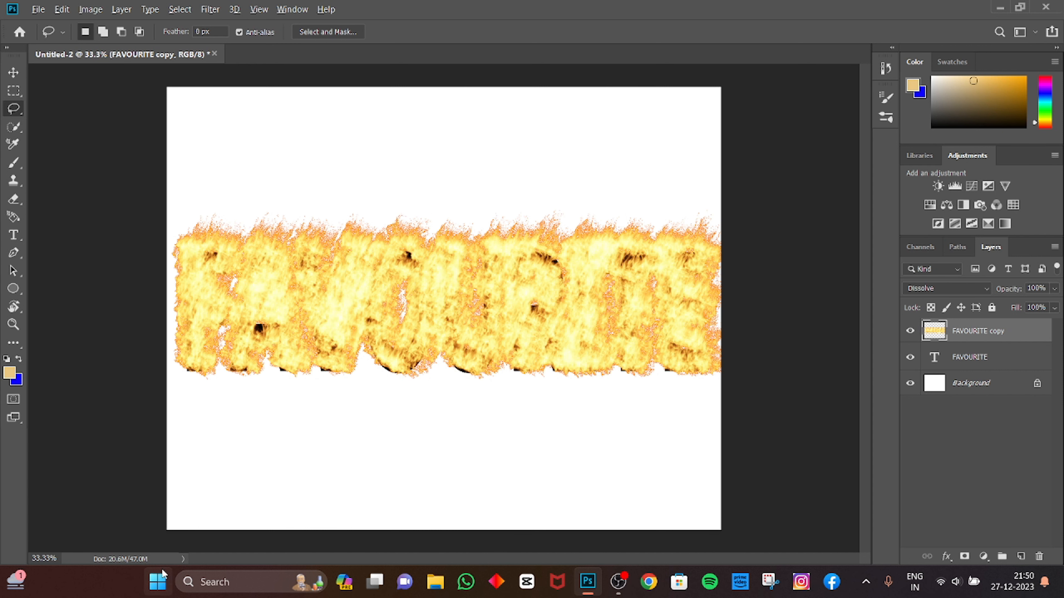
- Undo the deselection, path conversion, Dissolve blending and flame rendering, back to the plain letters with the work path
scroll(302, 491, up, 1)
key(ctrl+z)
key(ctrl+z)
key(ctrl+z)
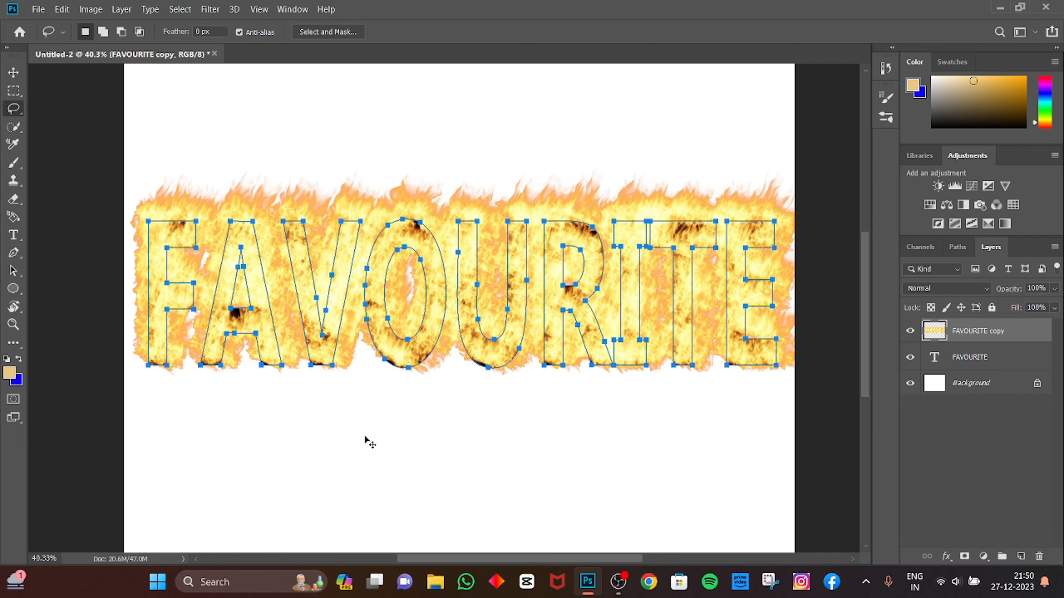
key(ctrl+z)
scroll(419, 388, down, 1)
scroll(421, 391, up, 1)
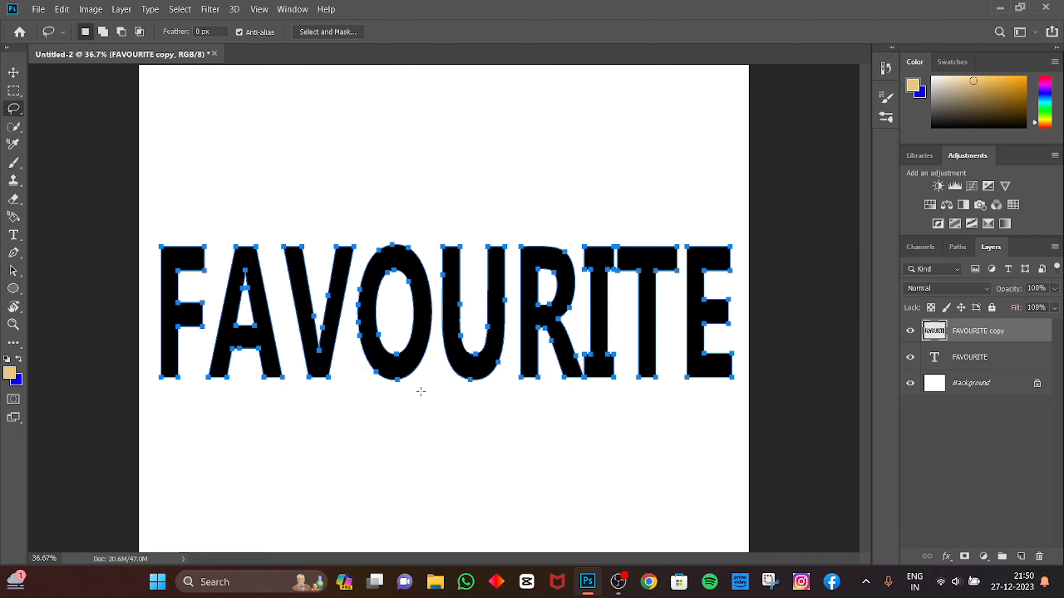
- Render flames along the letter path again with the Flame filter, using a width of 54 and an angle of 9
click(210, 10)
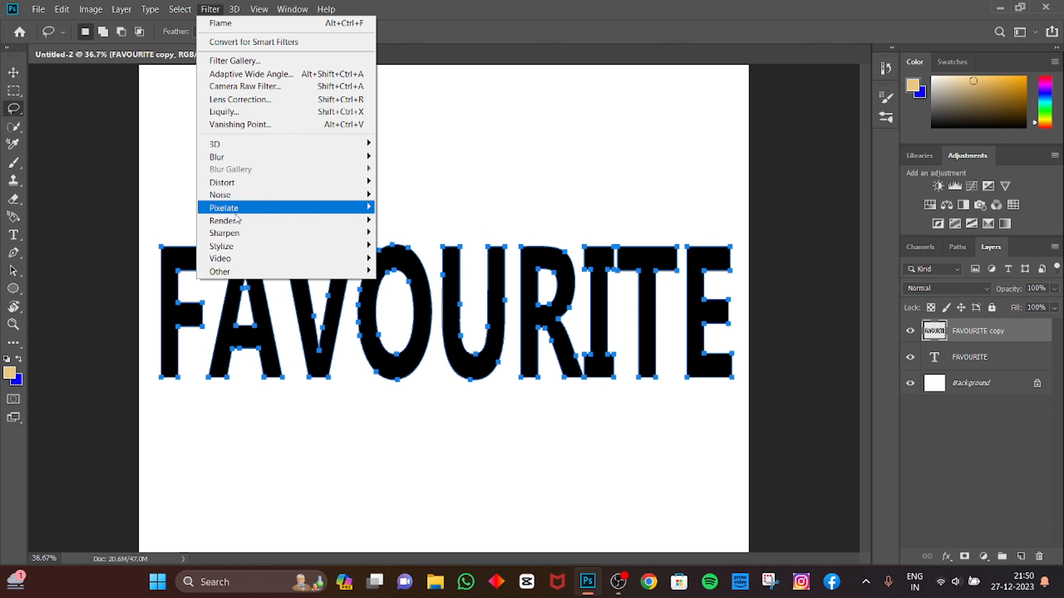
mouse_move(237, 221)
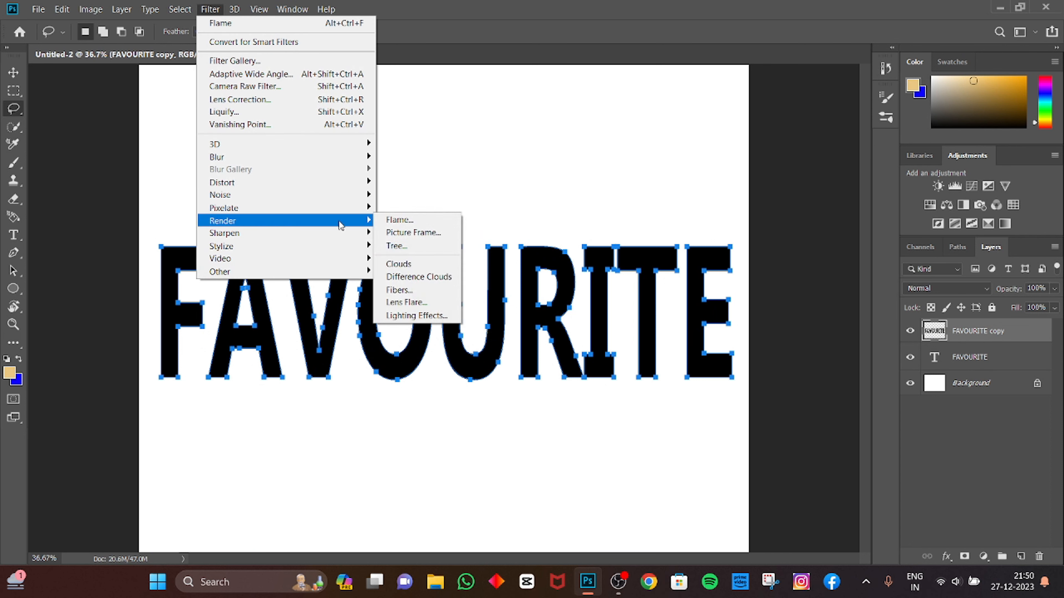
click(450, 224)
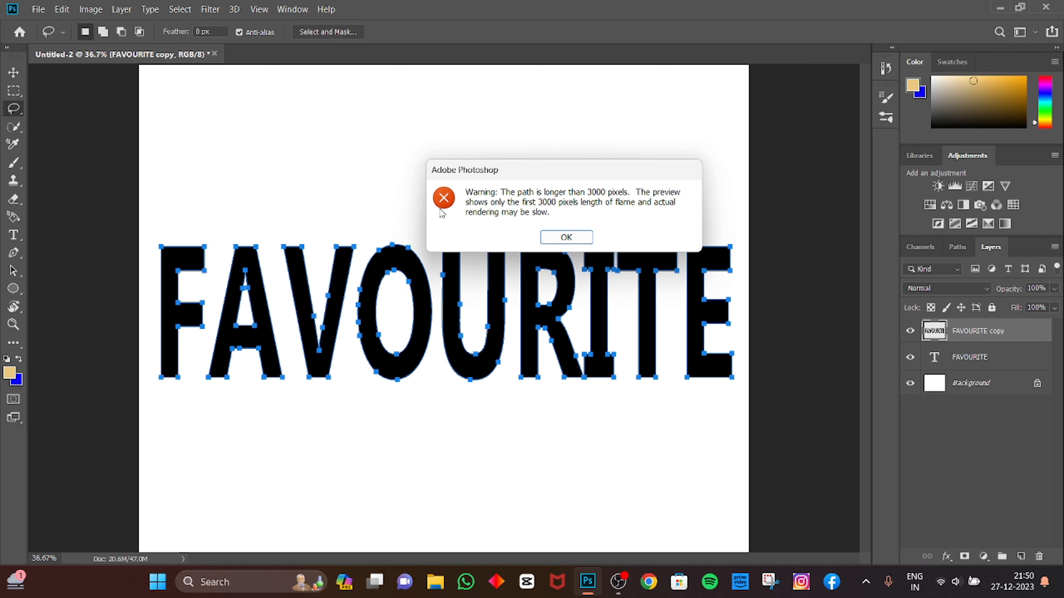
click(578, 242)
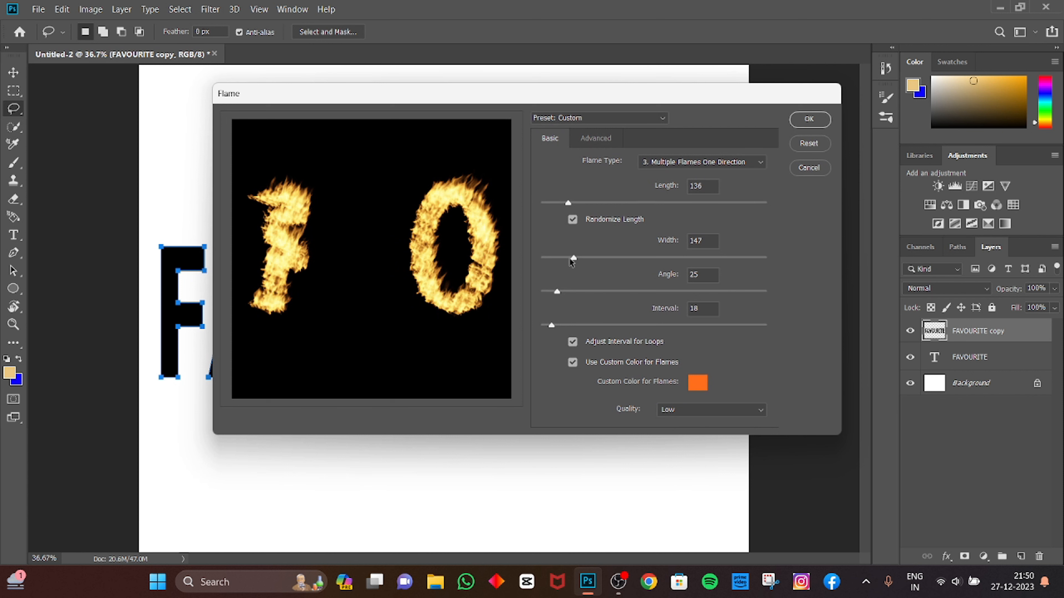
drag(569, 259, 558, 258)
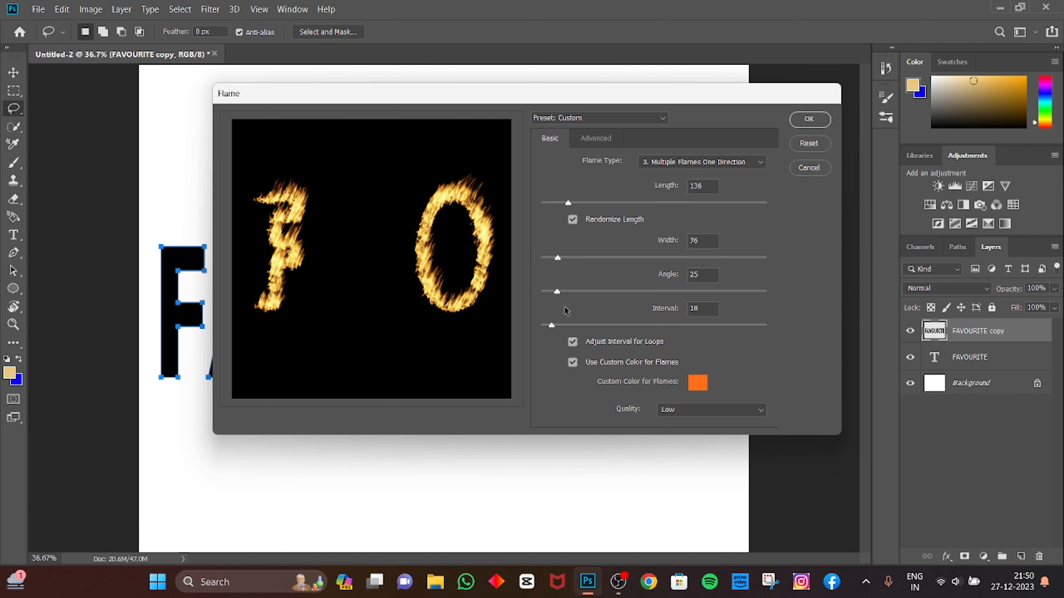
drag(556, 295, 551, 293)
drag(551, 294, 547, 293)
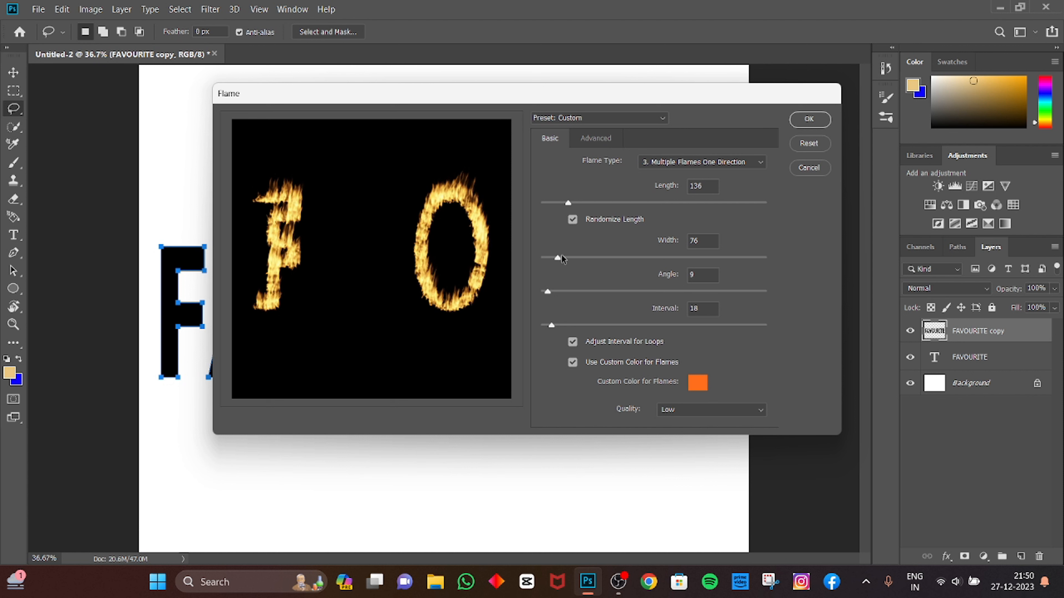
drag(556, 260, 551, 259)
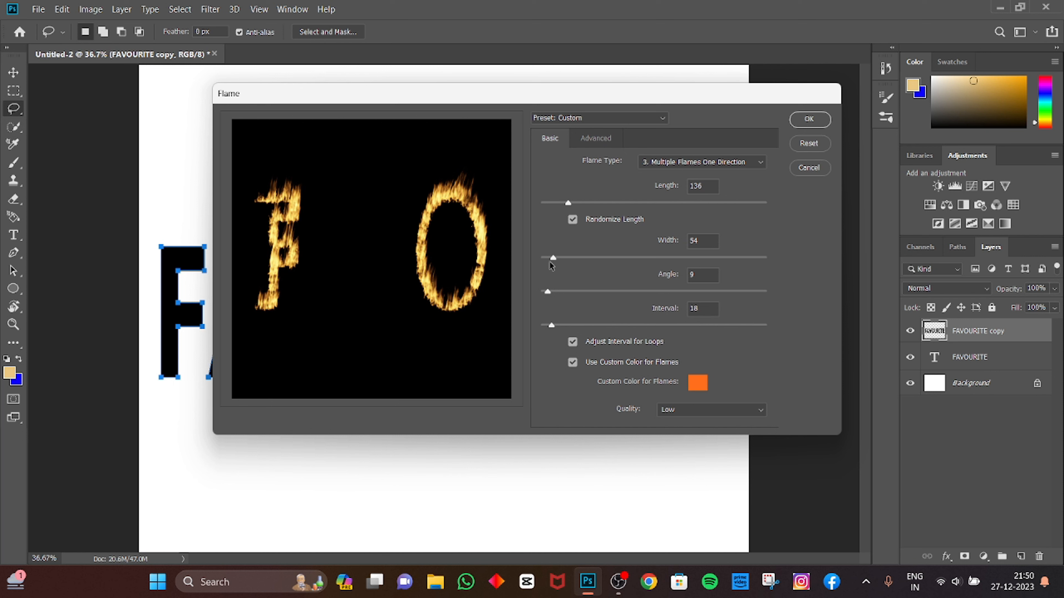
click(811, 122)
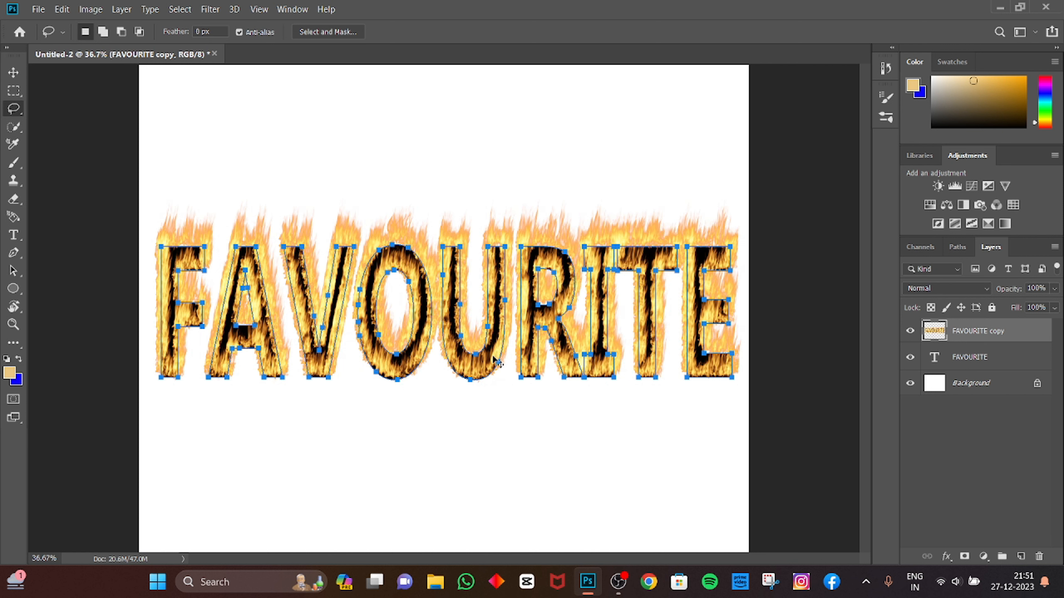
- Clear the path outline by turning it into a selection and deselecting it, and switch to the Move tool
key(ctrl+Return)
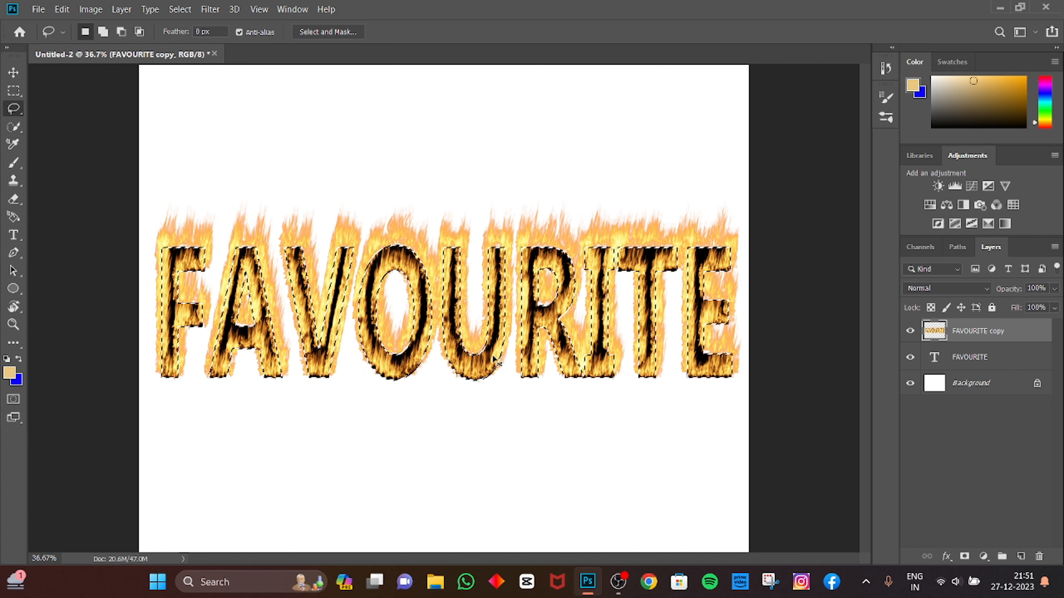
key(ctrl+d)
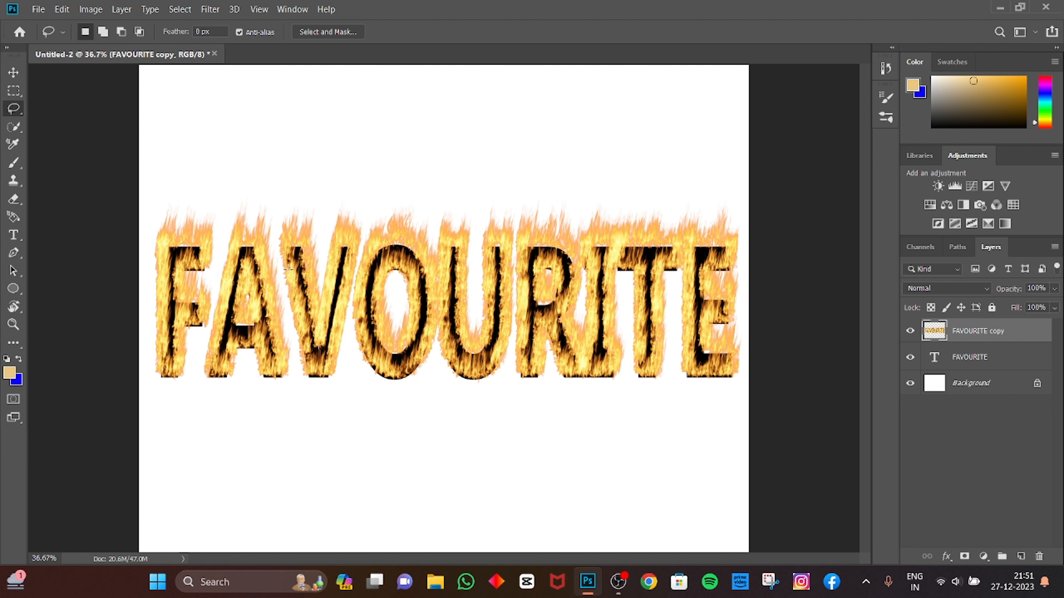
key(v)
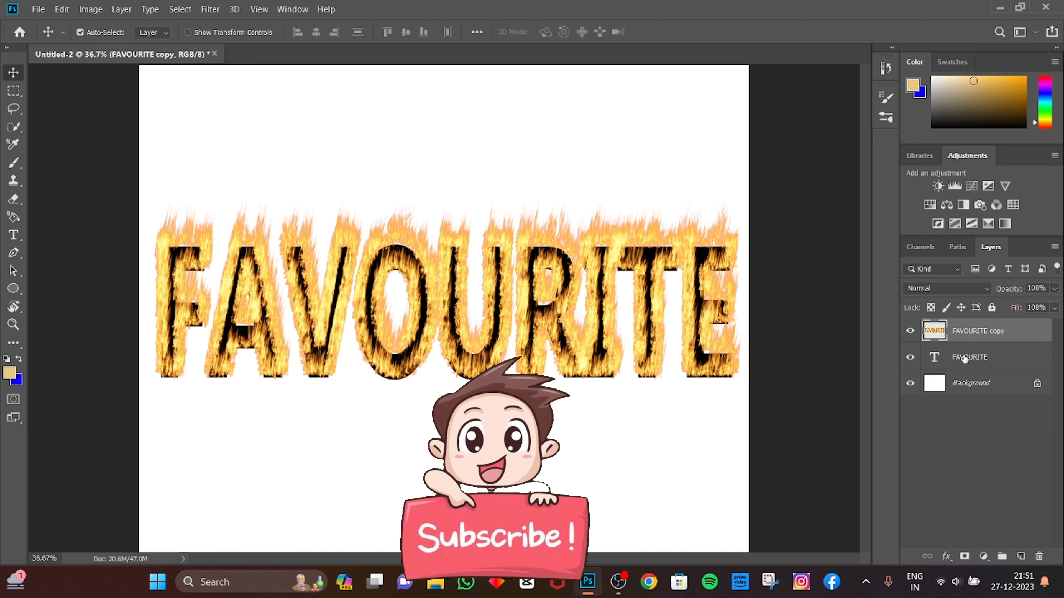
- Compare the flaming FAVOURITE copy with the plain text by toggling its visibility, leaving it shown and the original FAVOURITE text layer hidden
click(910, 333)
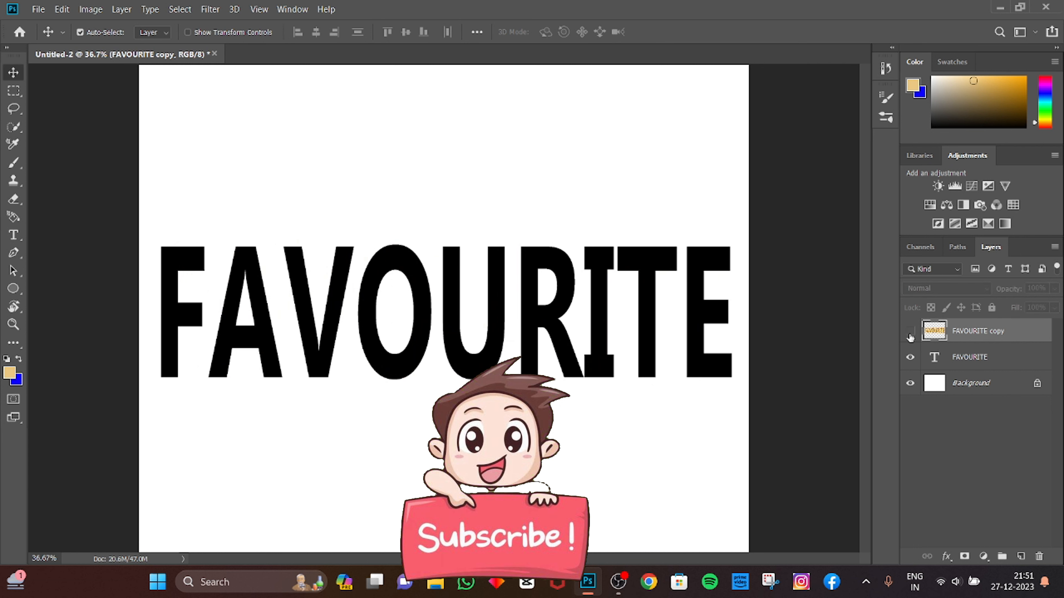
click(910, 336)
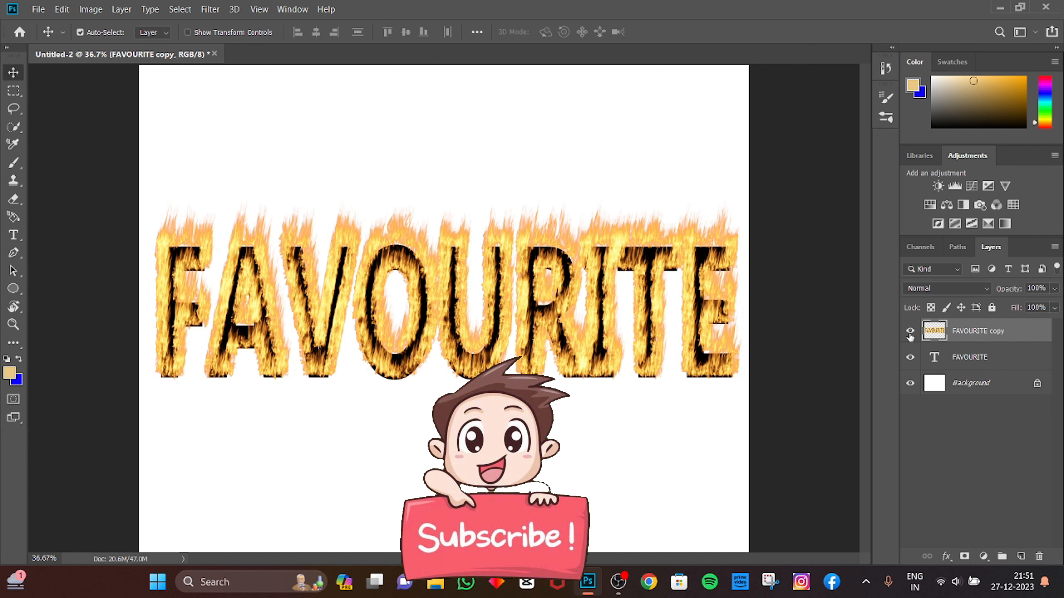
click(910, 334)
click(910, 334)
click(910, 335)
click(911, 334)
click(911, 331)
click(911, 332)
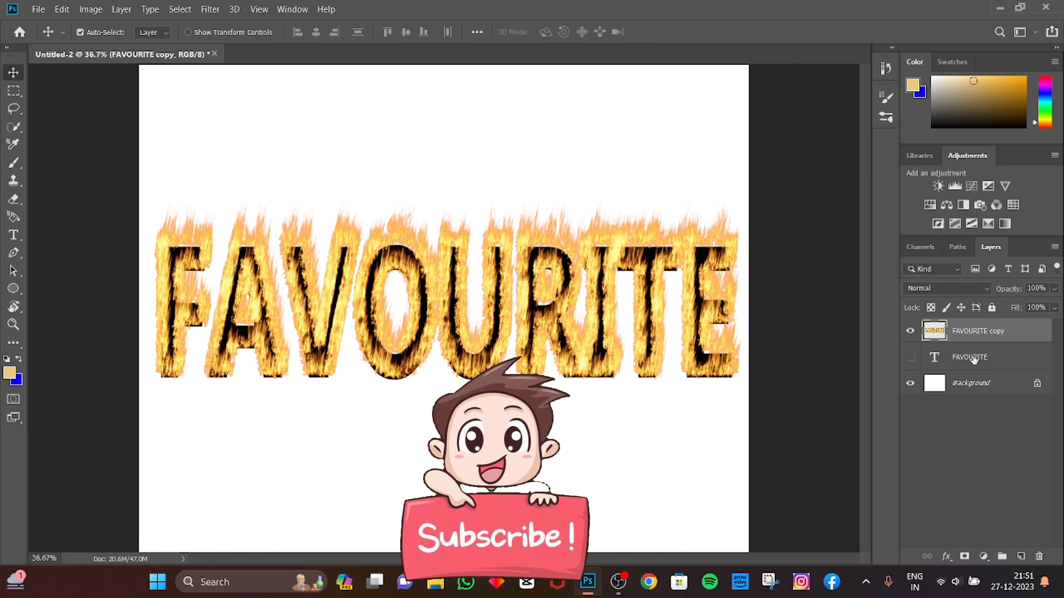